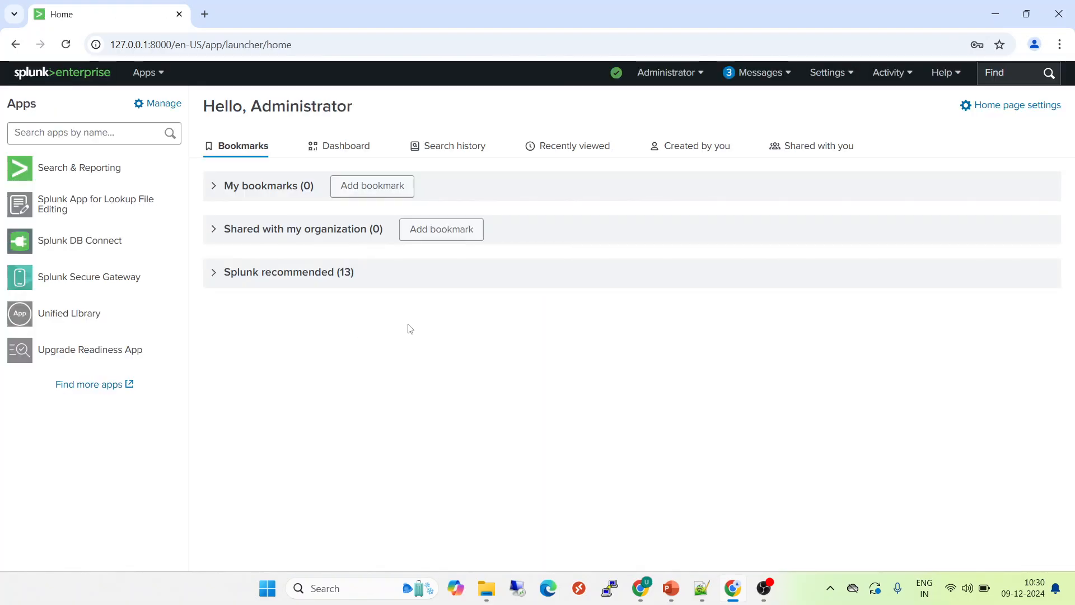
# - Open the Splunk DB Connect app and view the details of its Task Server error
pyautogui.click(55, 247)
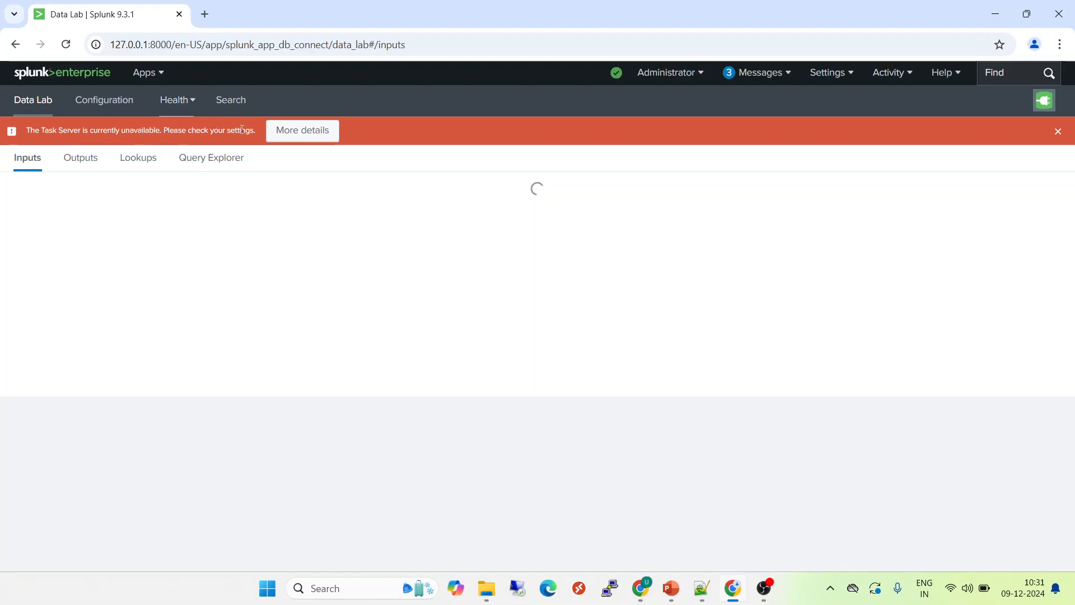
pyautogui.click(304, 139)
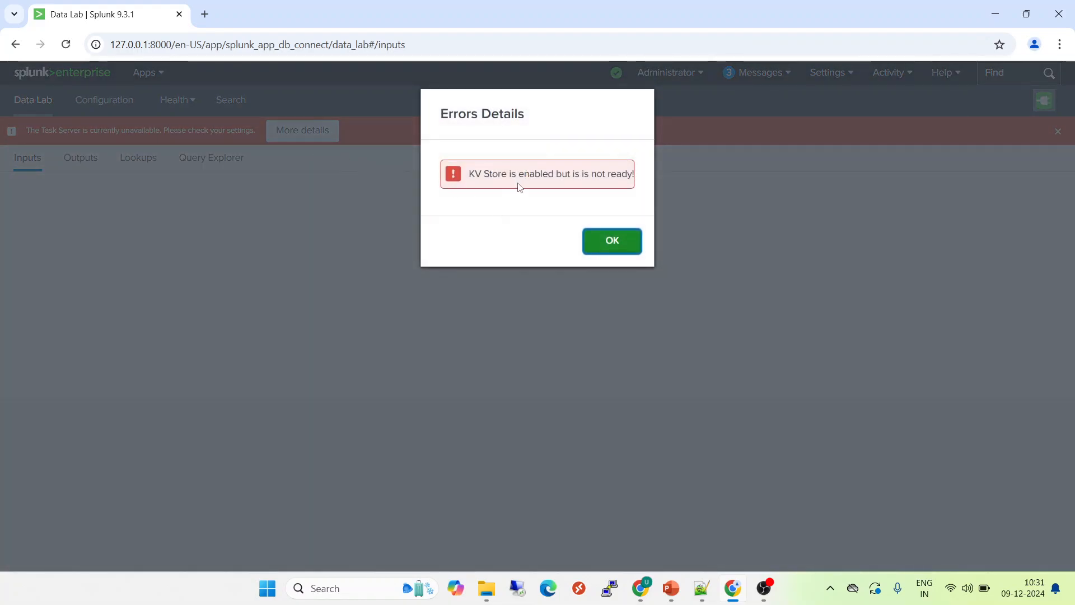
pyautogui.click(608, 243)
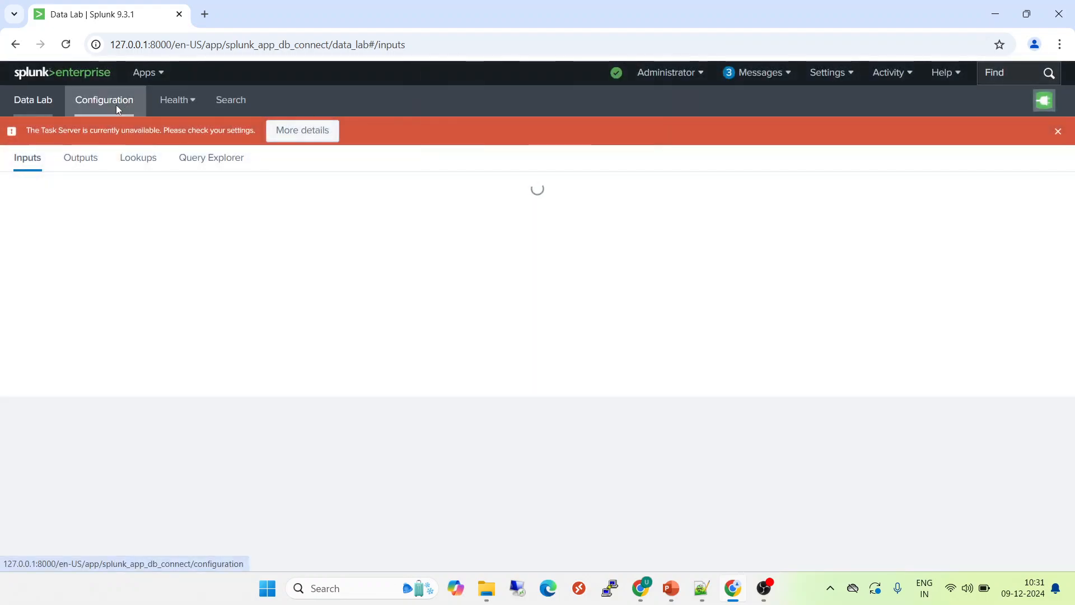
# - Clear the JRE Installation Path (JAVA_HOME) in DB Connect's general configuration settings
pyautogui.click(115, 105)
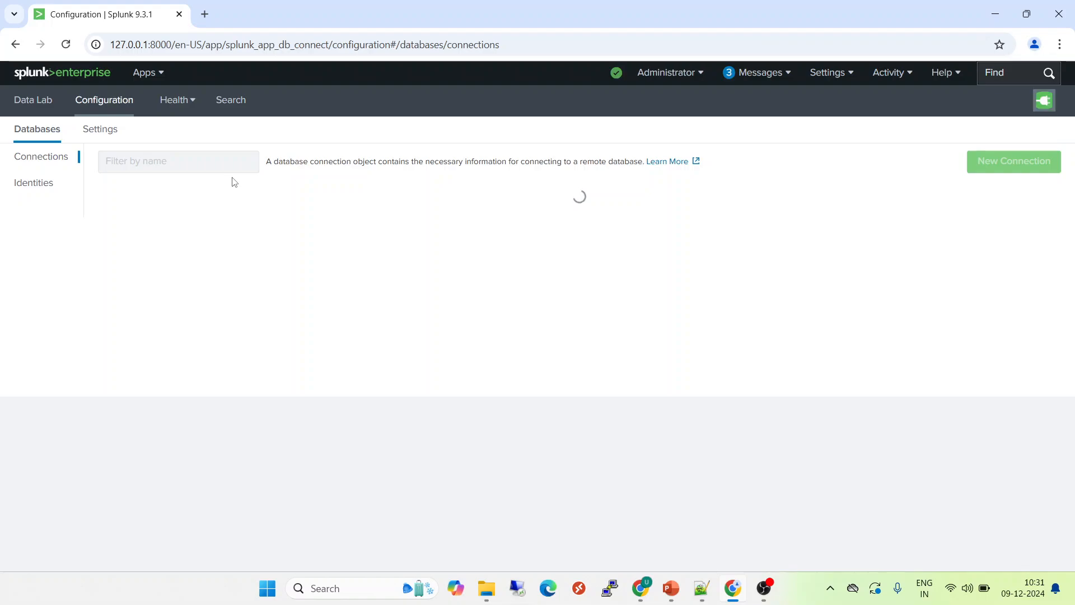
pyautogui.click(96, 131)
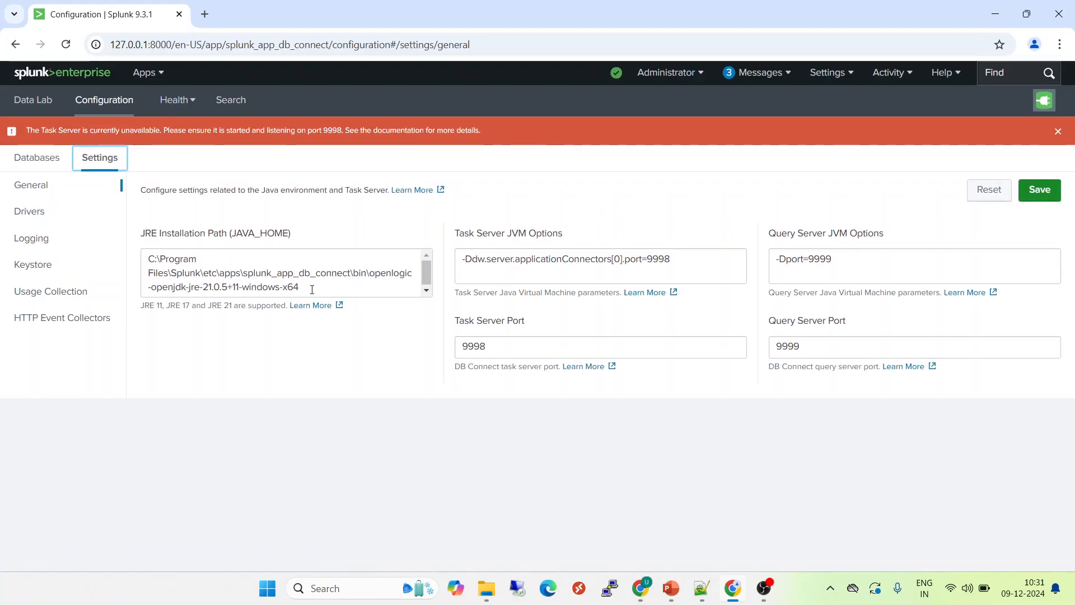
pyautogui.moveTo(311, 272); pyautogui.dragTo(312, 290)
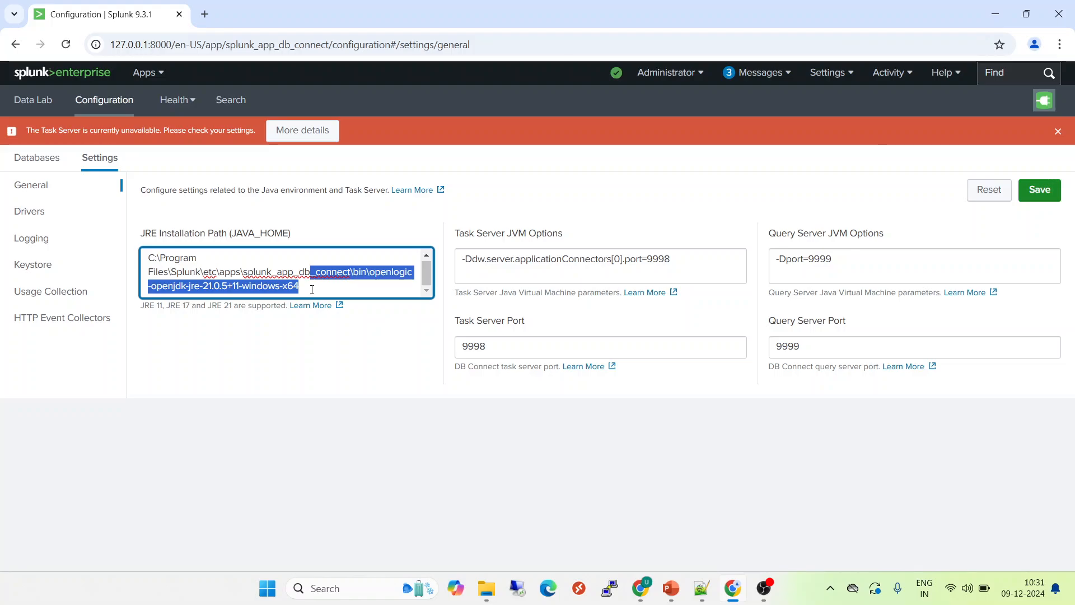
pyautogui.press('BackSpace')
pyautogui.press('BackSpace')
pyautogui.press('BackSpace')
pyautogui.press('BackSpace')
pyautogui.press('BackSpace')
pyautogui.press('BackSpace')
pyautogui.press('BackSpace')
pyautogui.press('BackSpace')
pyautogui.press('BackSpace')
pyautogui.press('BackSpace')
pyautogui.press('BackSpace')
pyautogui.press('BackSpace')
pyautogui.press('BackSpace')
pyautogui.press('BackSpace')
pyautogui.press('BackSpace')
pyautogui.press('BackSpace')
pyautogui.press('BackSpace')
pyautogui.press('BackSpace')
pyautogui.press('BackSpace')
pyautogui.press('BackSpace')
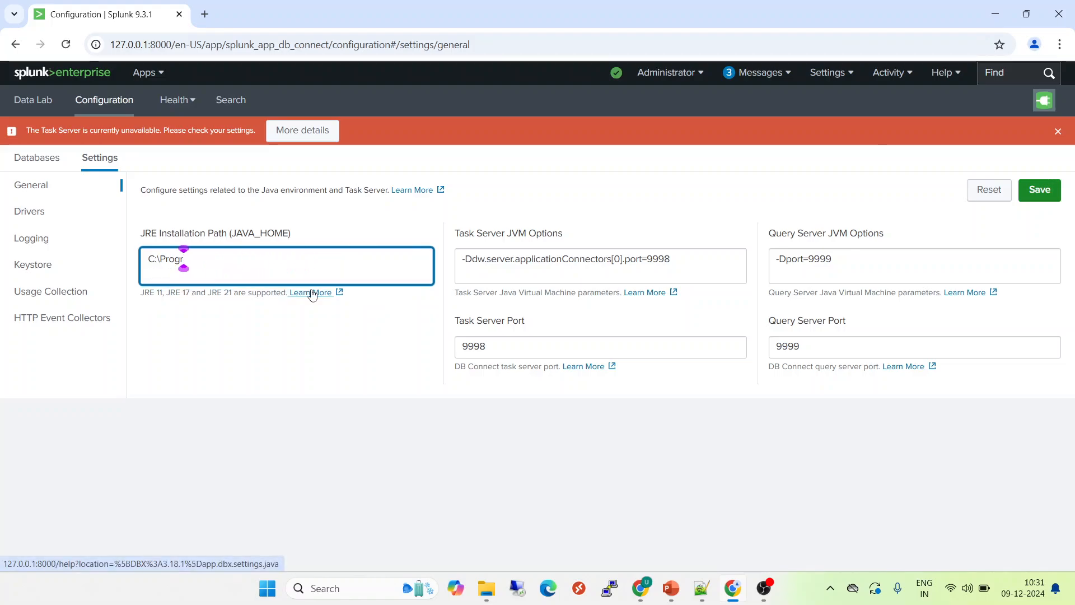
pyautogui.press('BackSpace')
pyautogui.press('BackSpace')
pyautogui.press('BackSpace')
pyautogui.press('BackSpace')
pyautogui.press('BackSpace')
pyautogui.press('BackSpace')
pyautogui.press('BackSpace')
pyautogui.press('BackSpace')
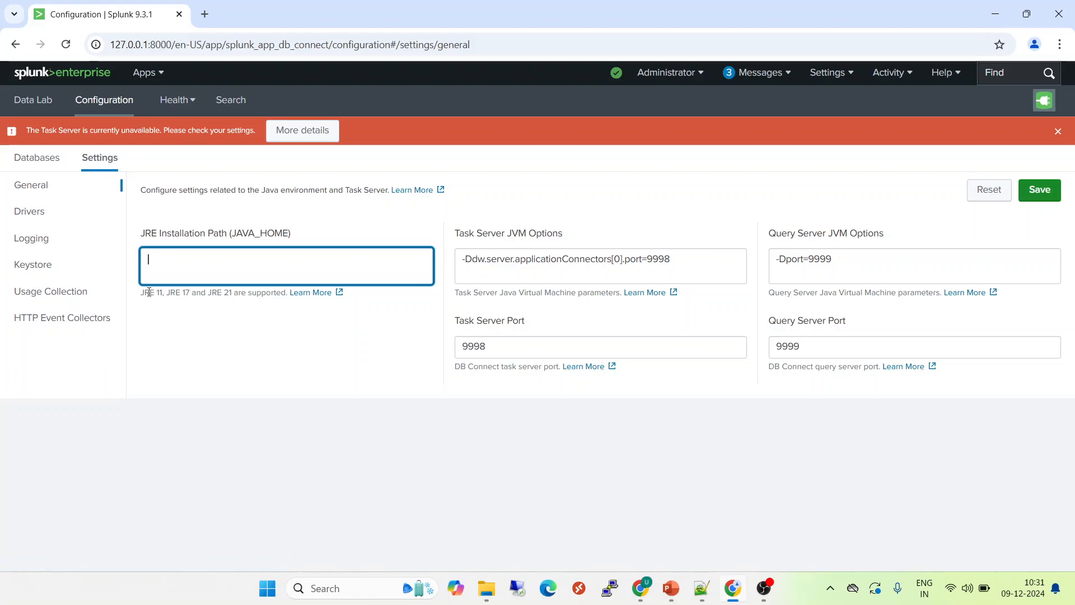
# - Compare DB Connect's supported JRE versions with the Java versions offered on the OpenLogic OpenJDK downloads page in the other browser window
pyautogui.moveTo(143, 294); pyautogui.dragTo(242, 292)
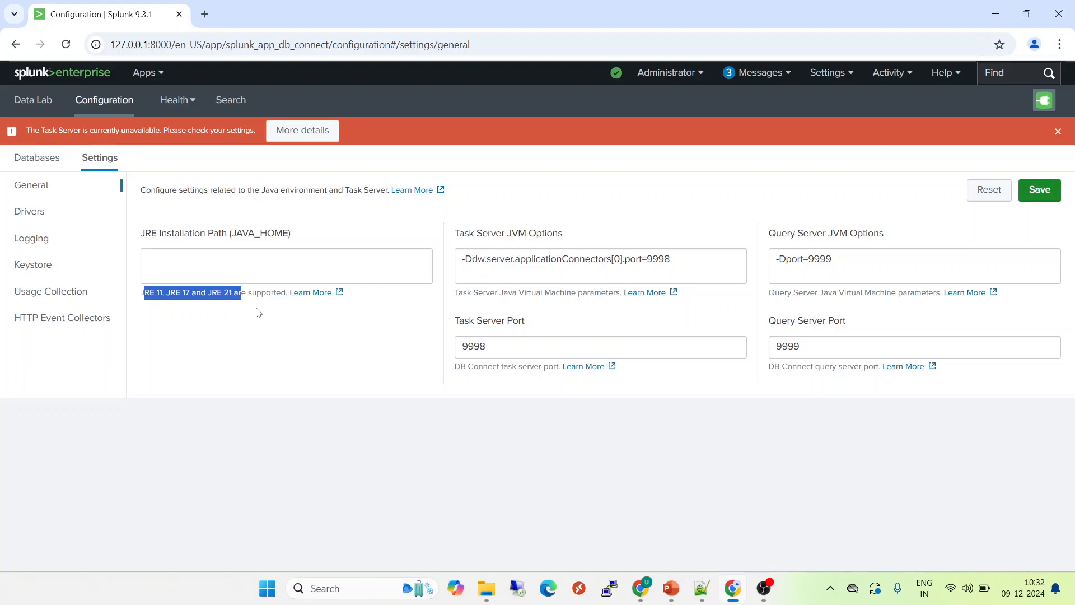
pyautogui.moveTo(640, 589)
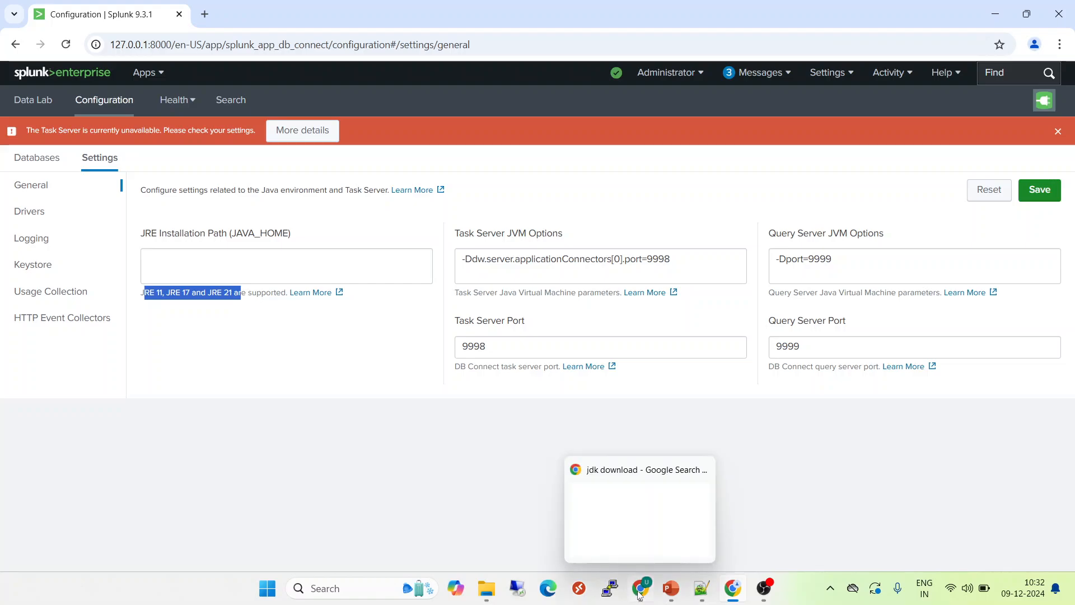
pyautogui.click(622, 527)
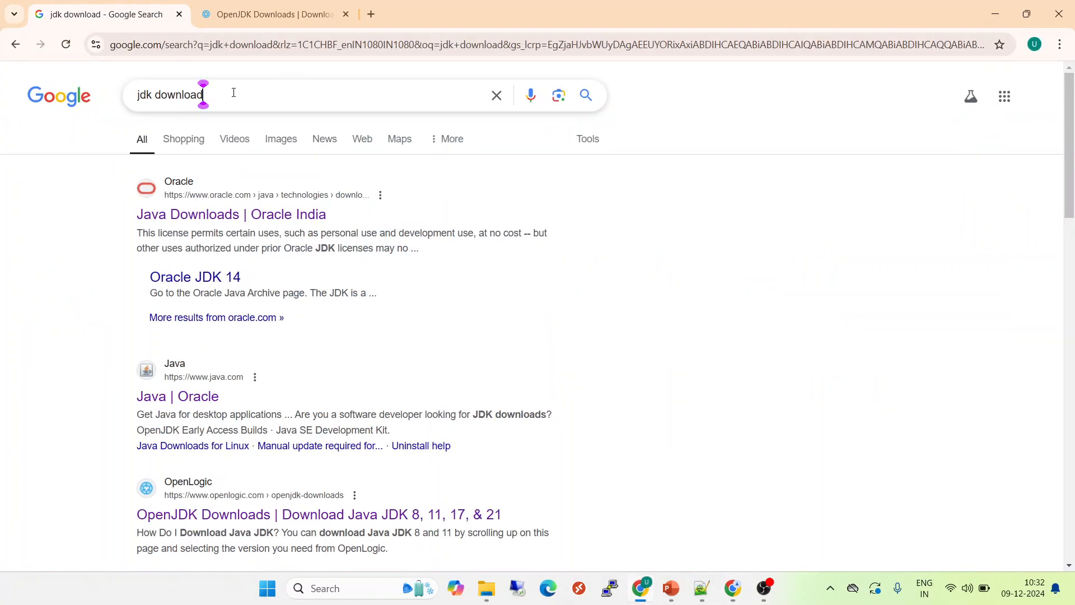
pyautogui.moveTo(204, 94); pyautogui.dragTo(109, 76)
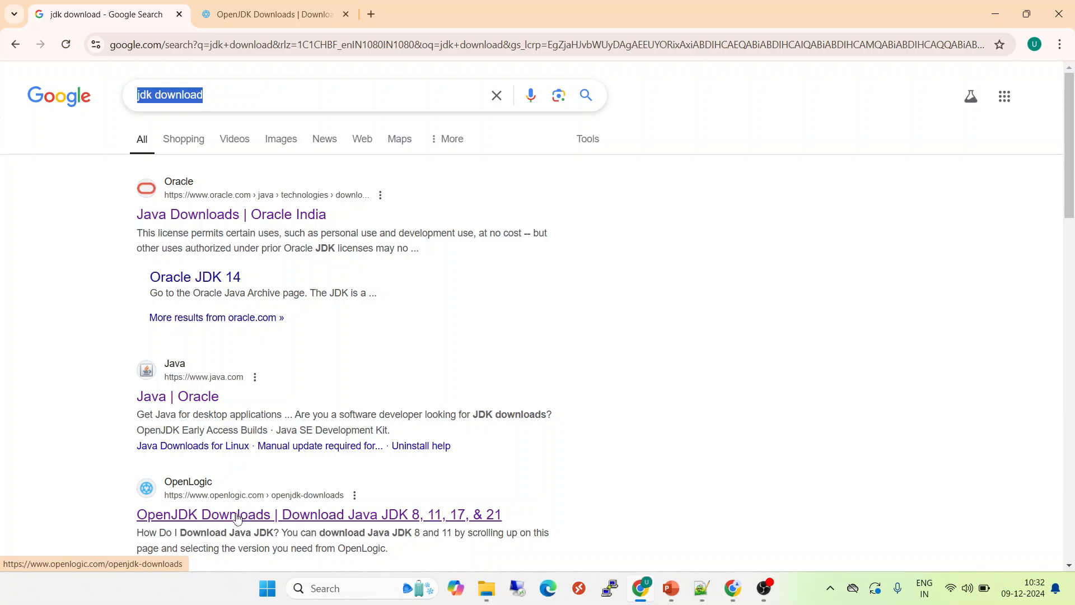
pyautogui.click(253, 9)
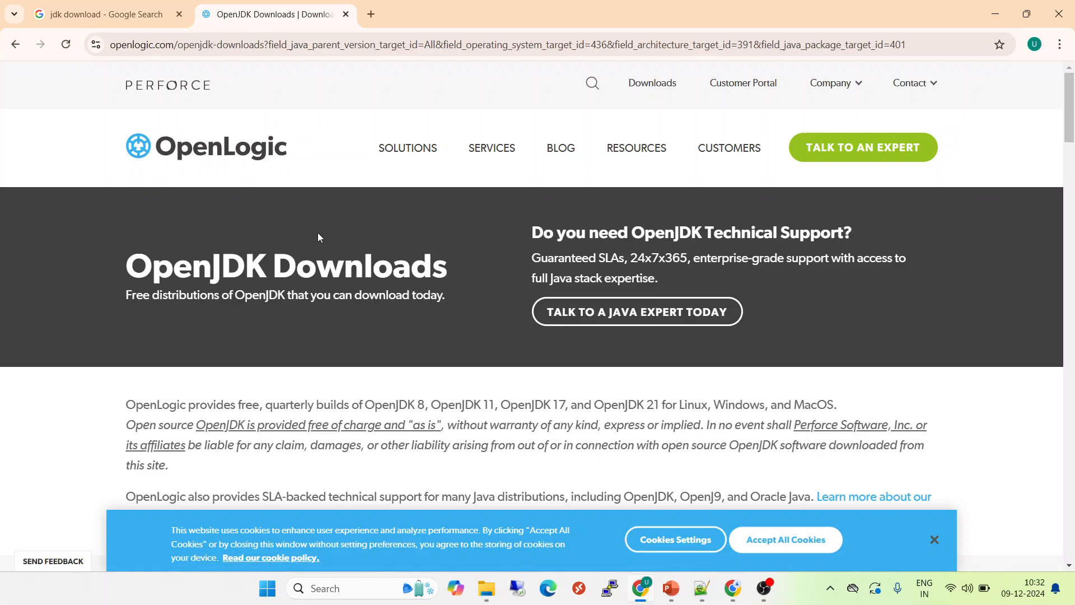
pyautogui.moveTo(1071, 111); pyautogui.dragTo(1068, 210)
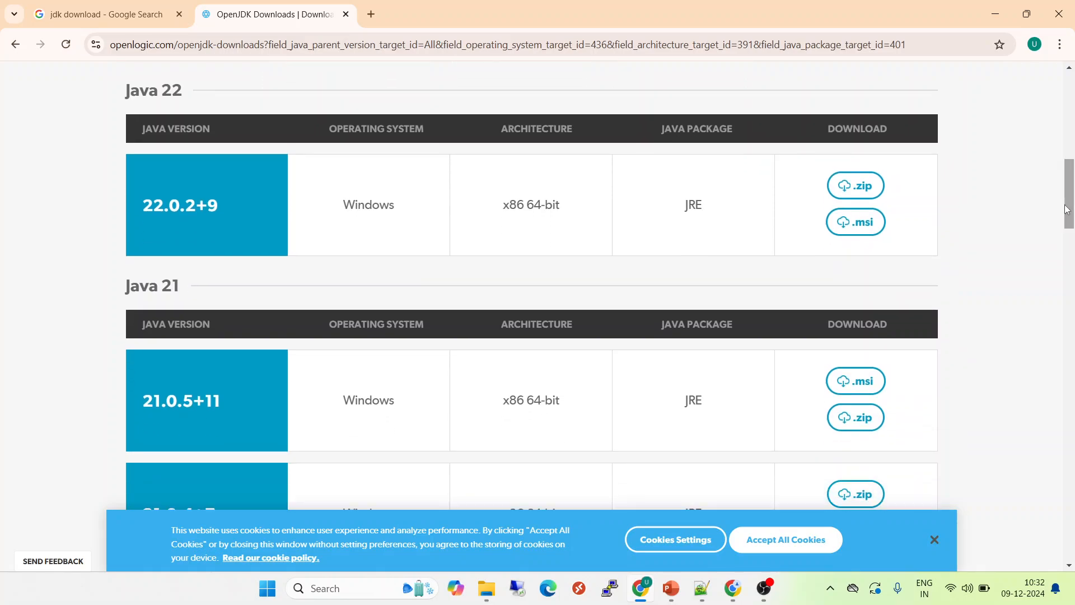
pyautogui.hotkey('alt', 'Tab')
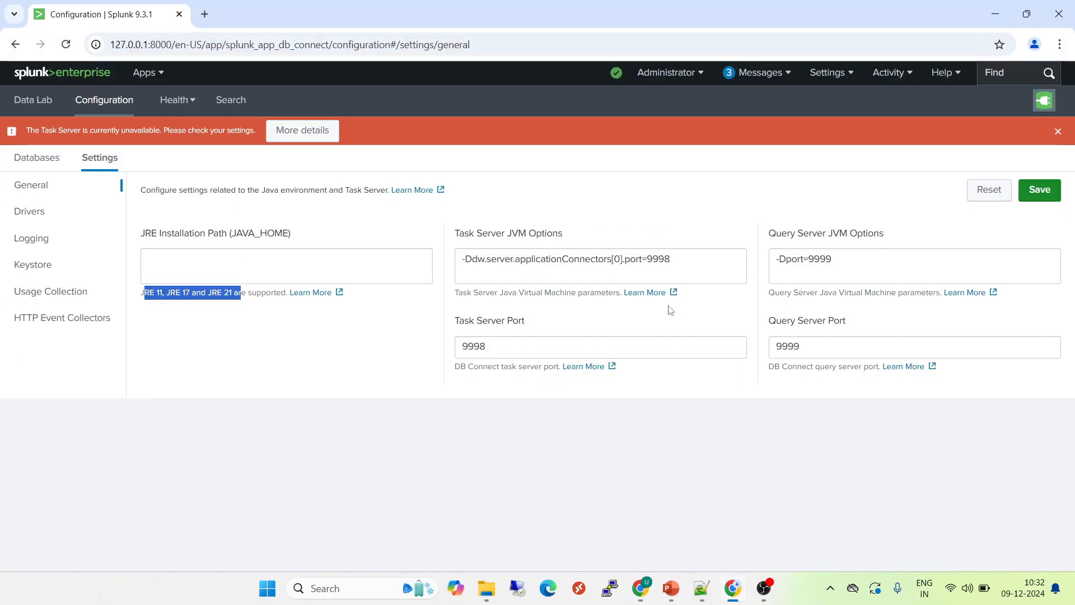
pyautogui.hotkey('alt', 'Tab')
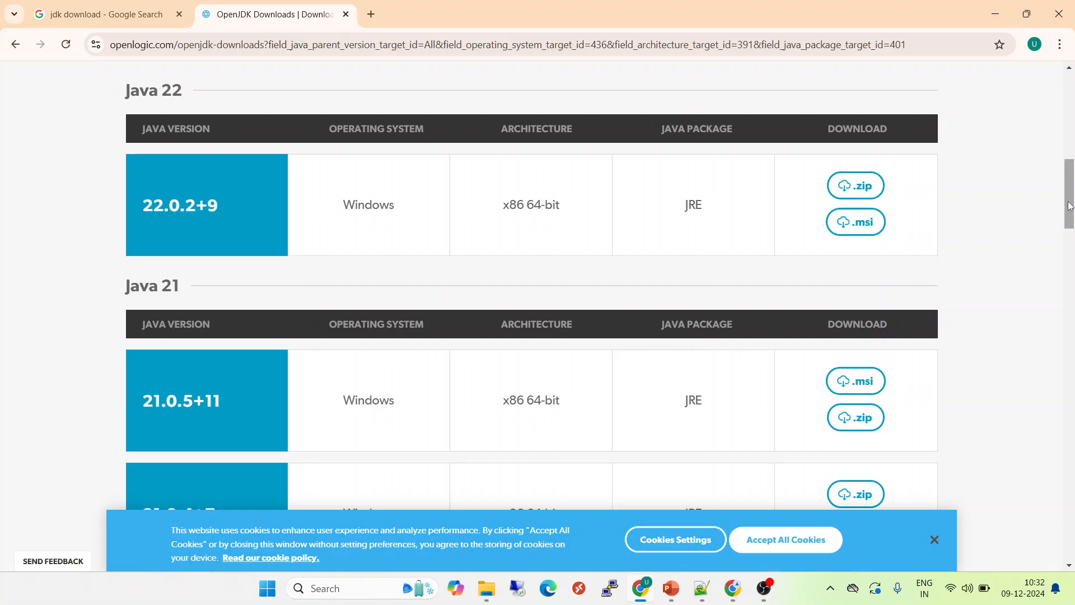
# - Examine the Java package filter options and the Java 21 JRE downloads for Windows on the OpenJDK page
pyautogui.moveTo(1070, 206); pyautogui.dragTo(1070, 231)
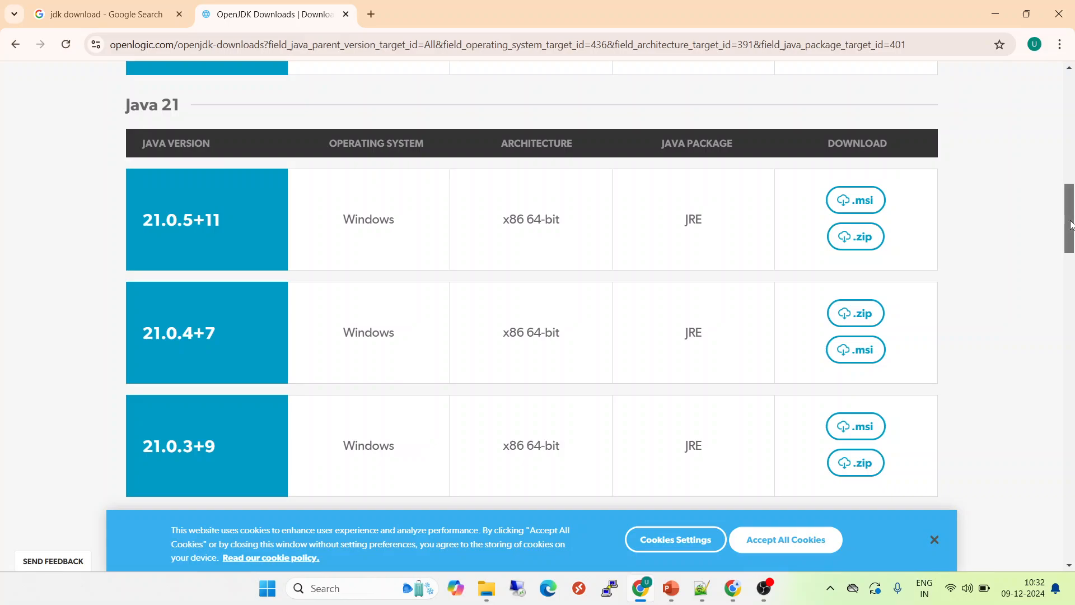
pyautogui.moveTo(1070, 224); pyautogui.dragTo(1059, 178)
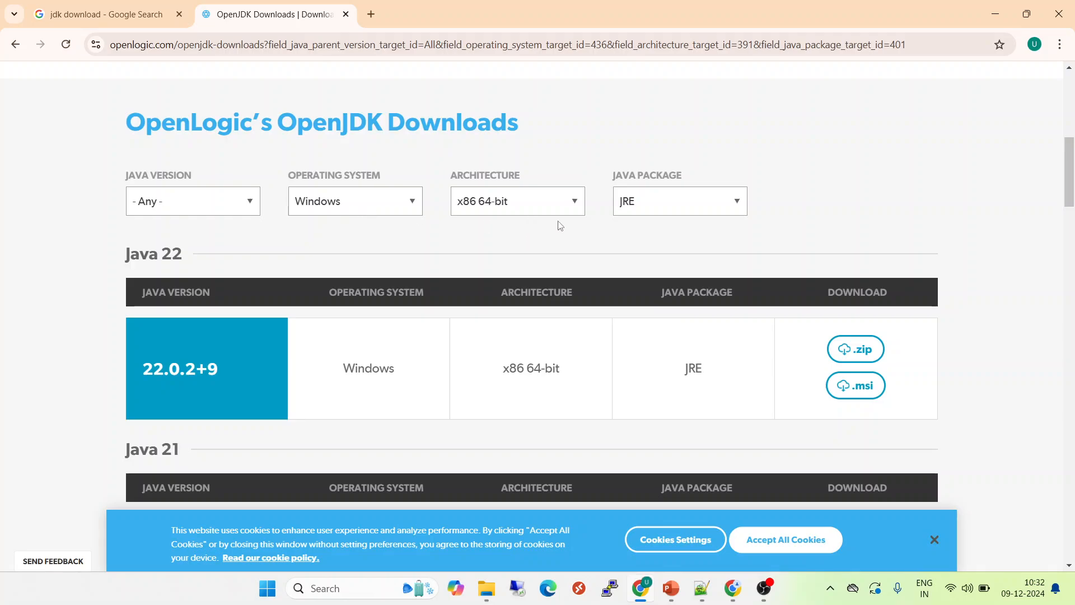
pyautogui.click(668, 208)
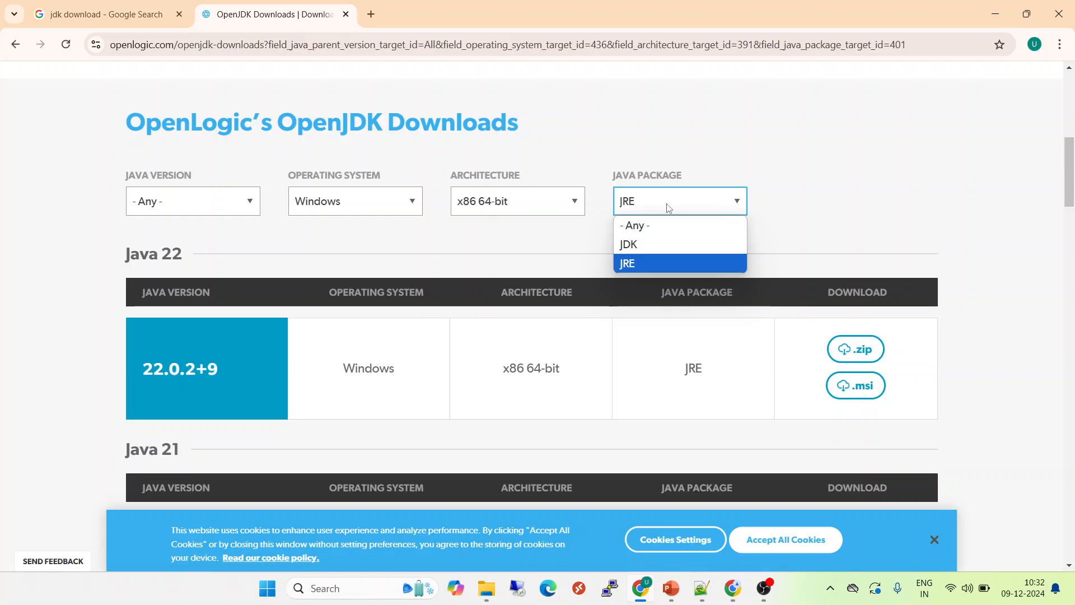
pyautogui.click(887, 233)
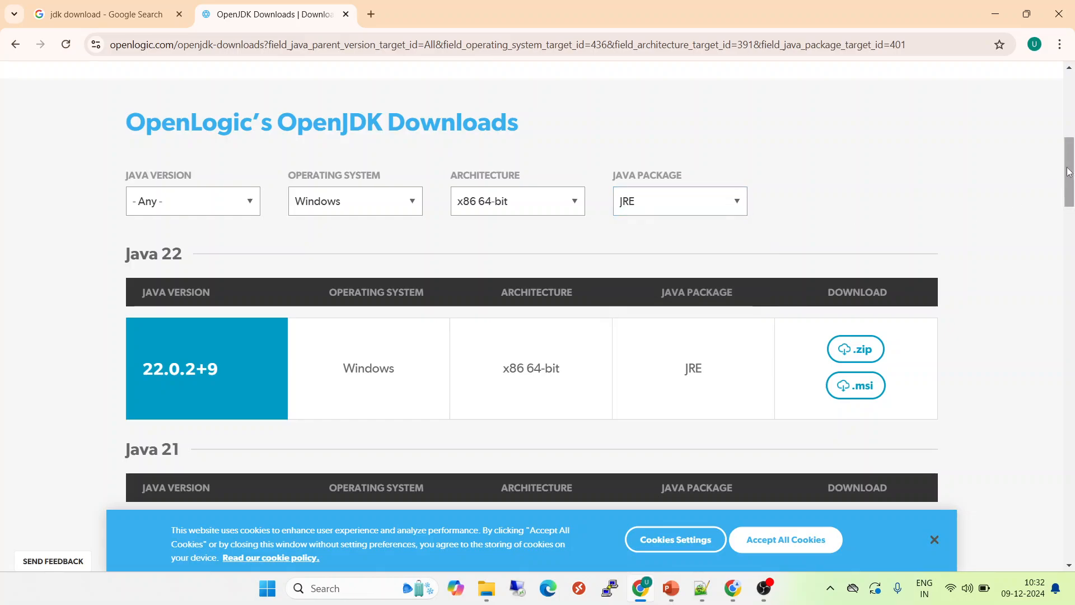
pyautogui.moveTo(1068, 173); pyautogui.dragTo(1070, 223)
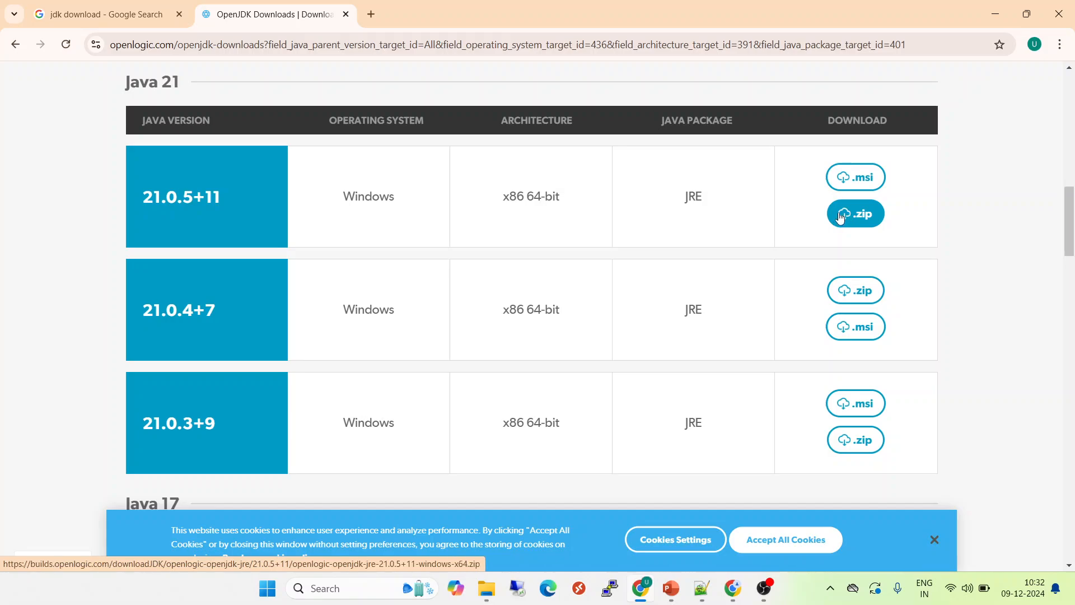
# - In File Explorer, copy the inner openlogic-openjdk-jre-21.0.5+11-windows-x64 folder from the extracted folder of the same name in Downloads
pyautogui.click(487, 588)
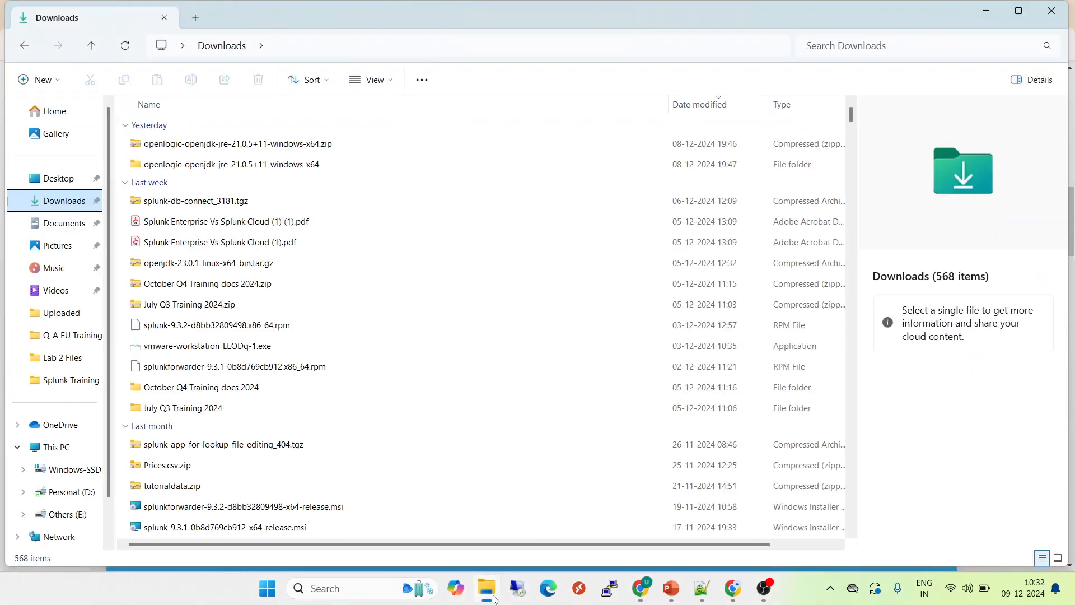
pyautogui.click(169, 149)
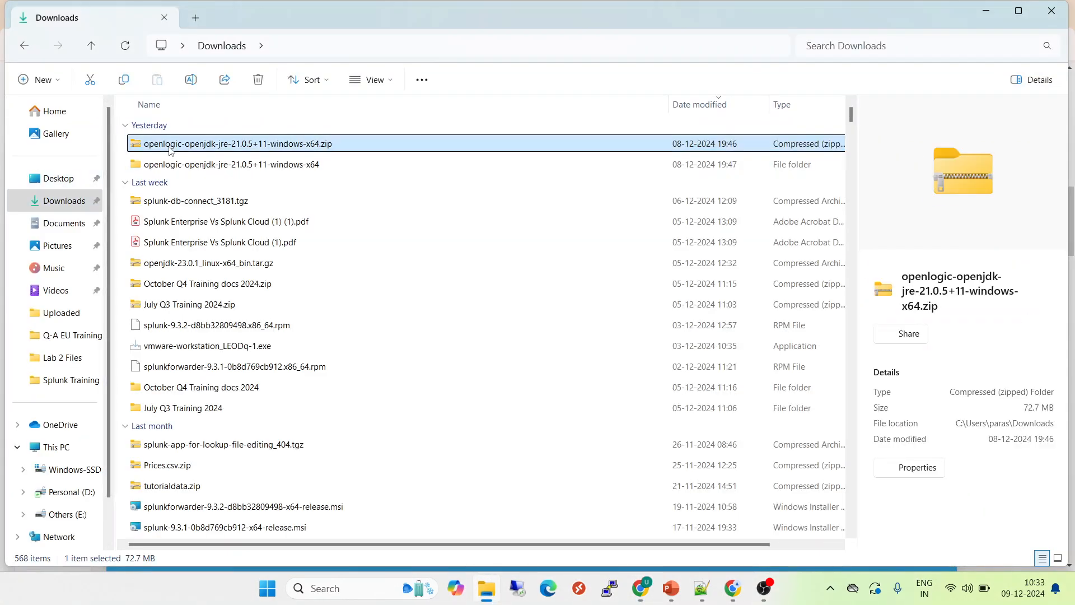
pyautogui.rightClick(169, 149)
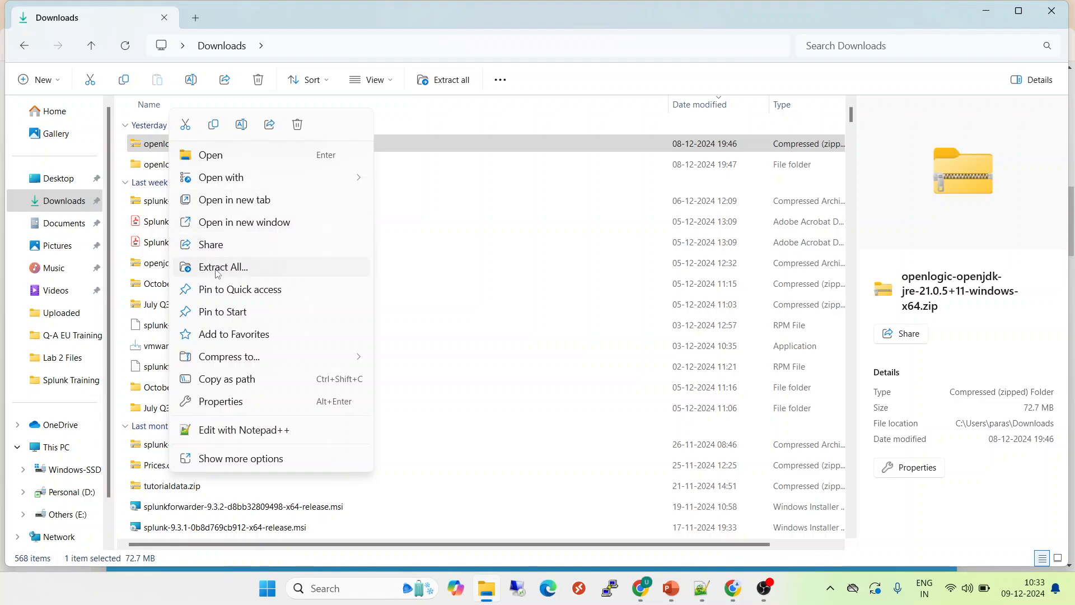
pyautogui.click(146, 168)
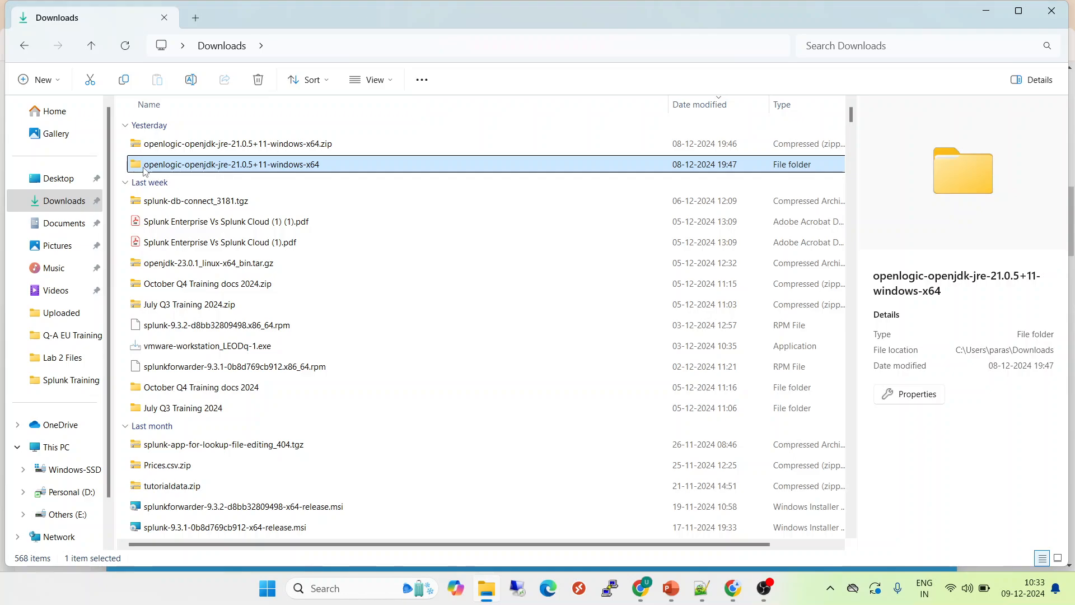
pyautogui.doubleClick(146, 168)
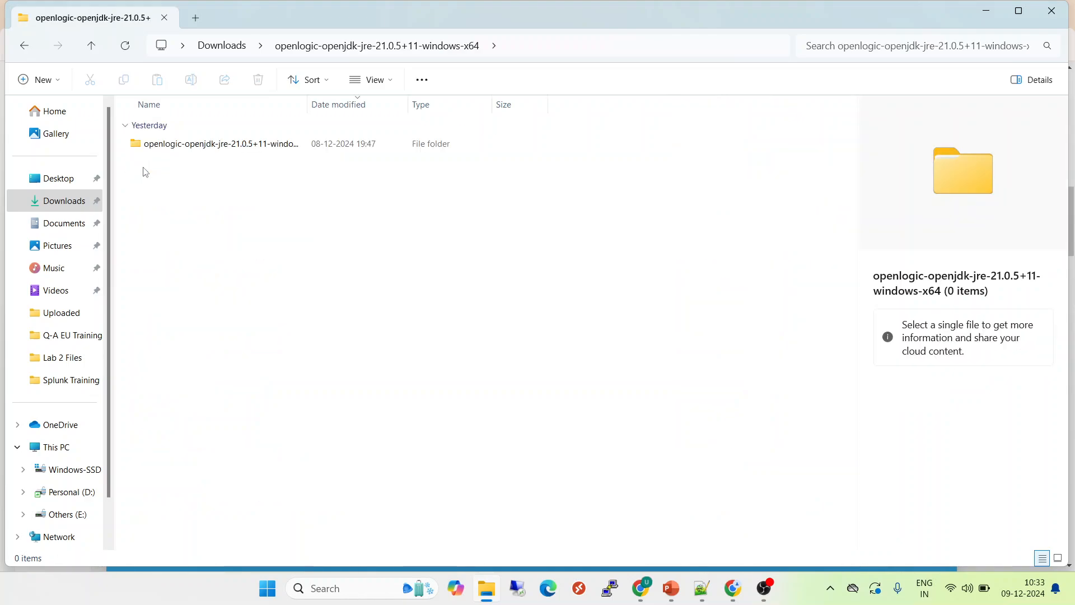
pyautogui.doubleClick(194, 146)
pyautogui.hotkey('alt', 'Left')
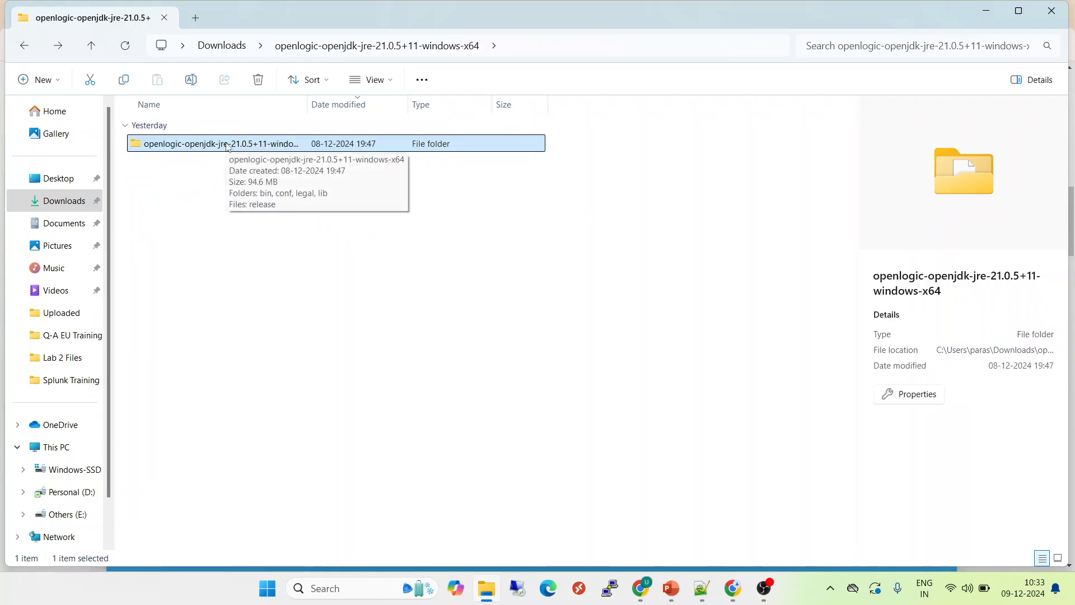
pyautogui.rightClick(227, 147)
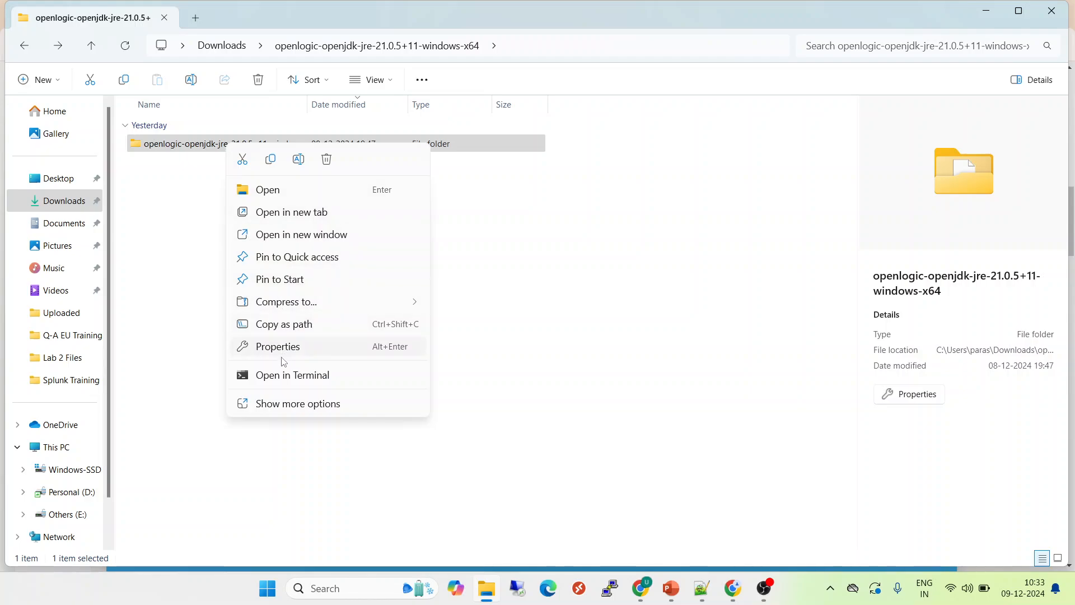
pyautogui.click(271, 162)
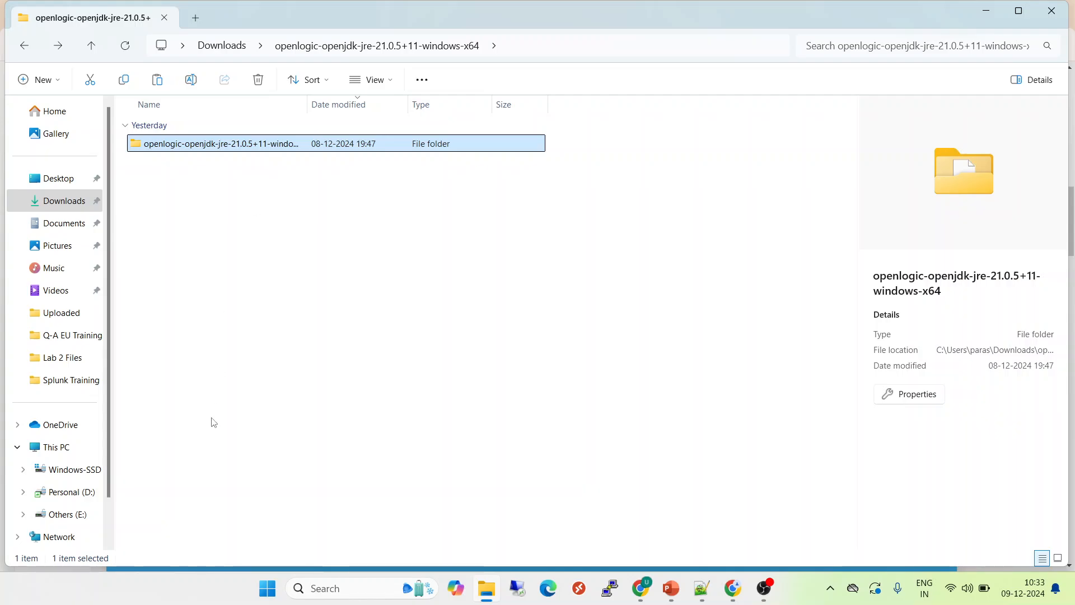
# - Open the folder C:\Program Files\Splunk\etc\apps\splunk_app_db_connect\bin
pyautogui.click(76, 476)
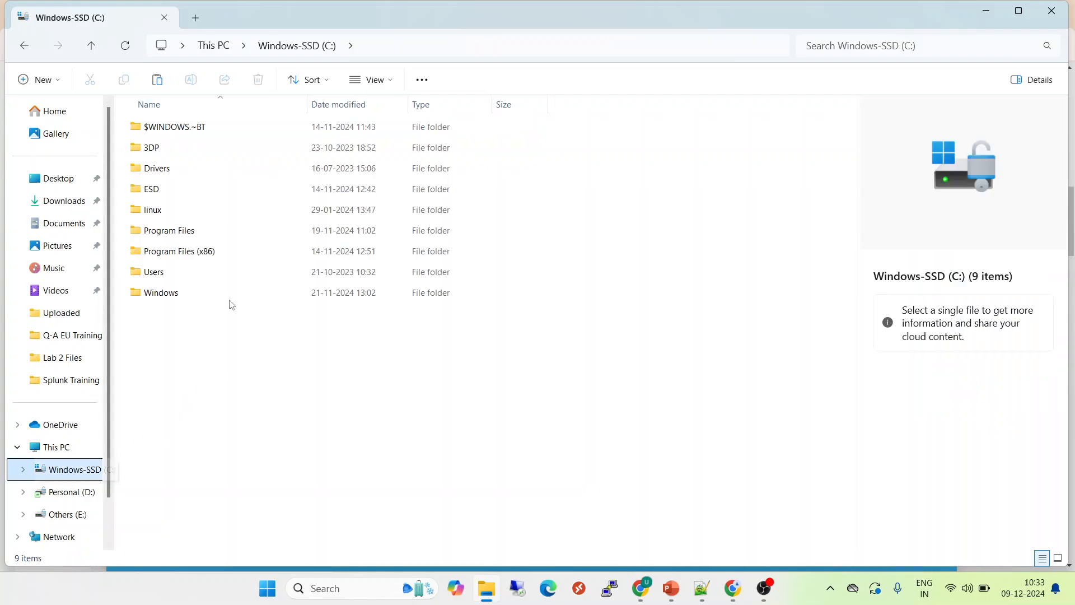
pyautogui.doubleClick(186, 234)
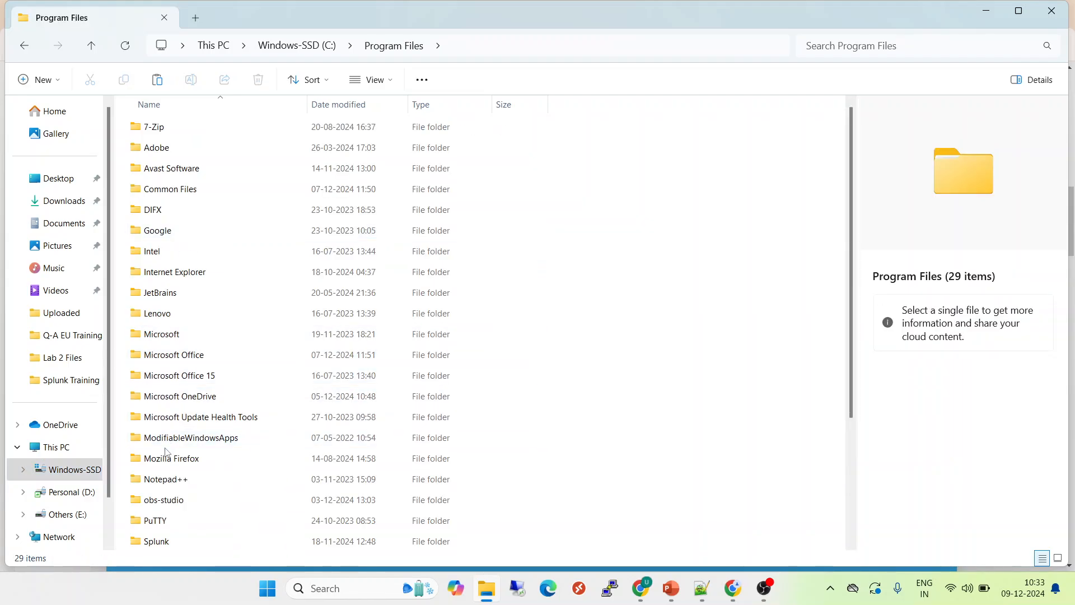
pyautogui.doubleClick(159, 542)
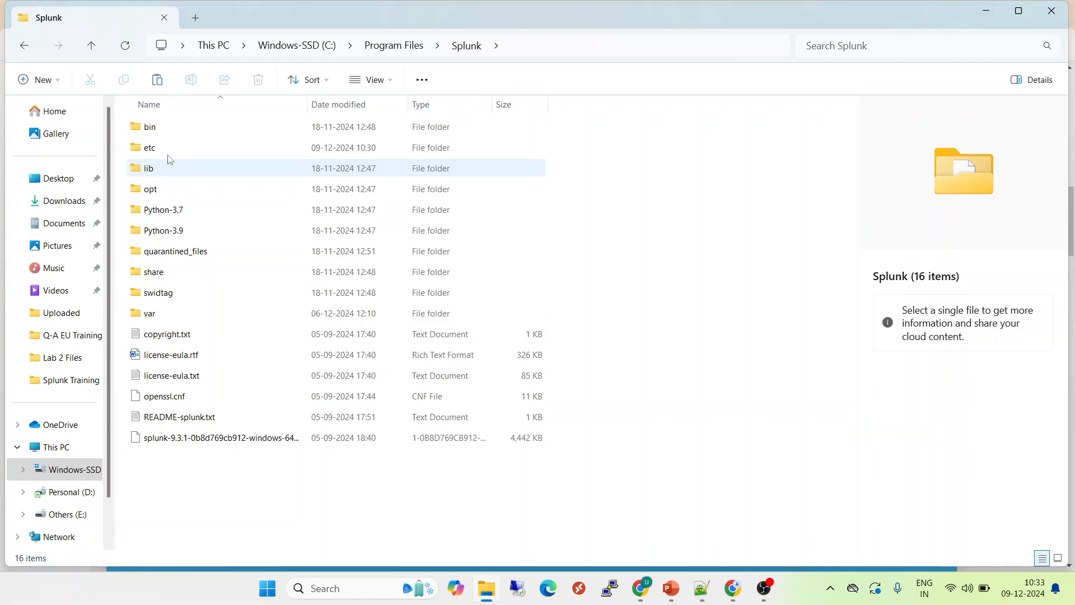
pyautogui.doubleClick(173, 149)
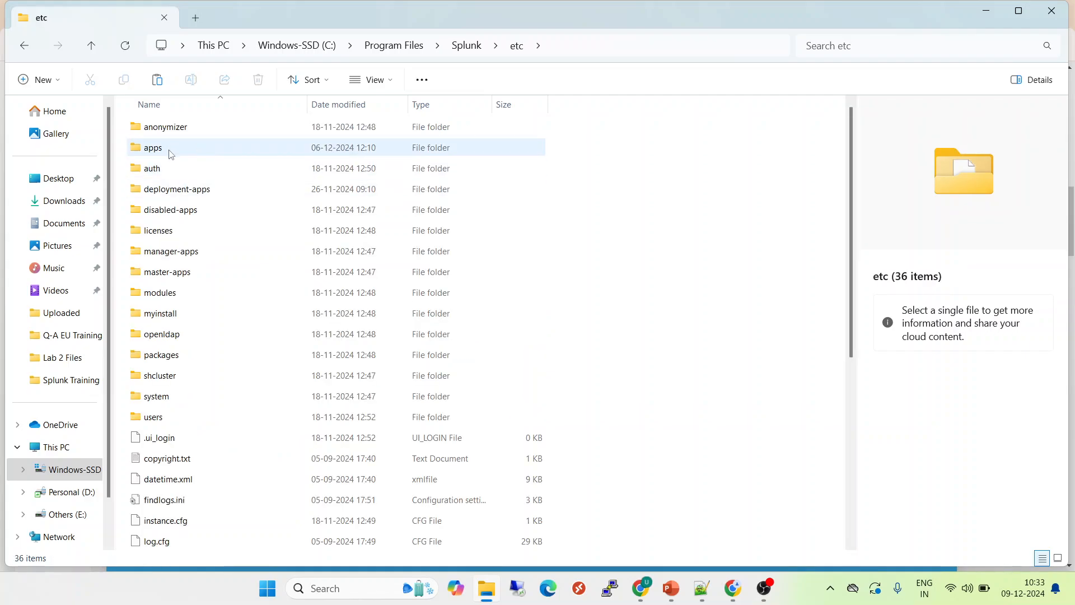
pyautogui.doubleClick(170, 149)
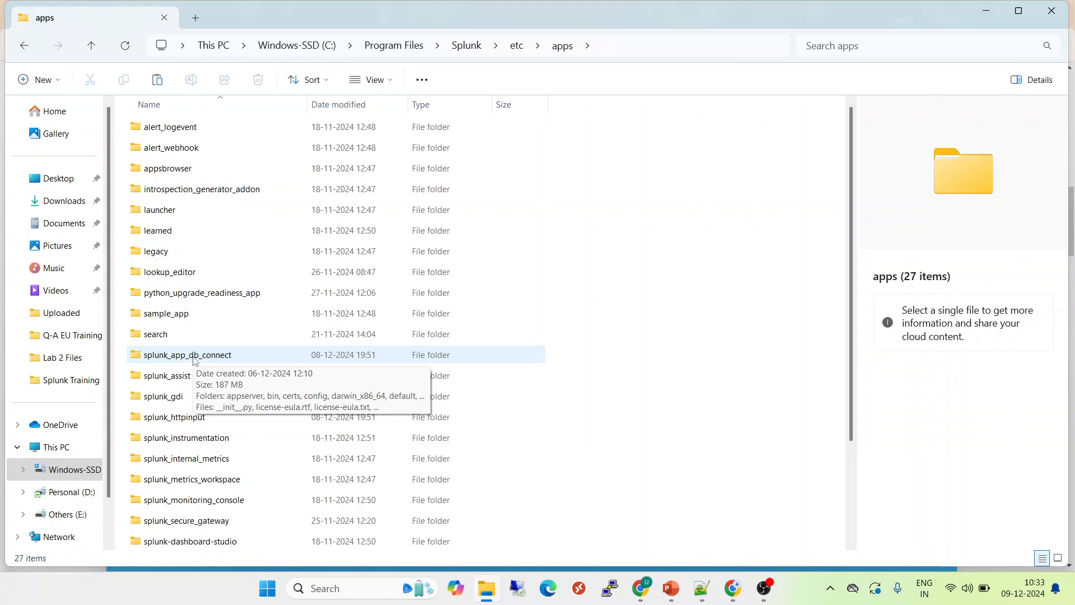
pyautogui.doubleClick(168, 356)
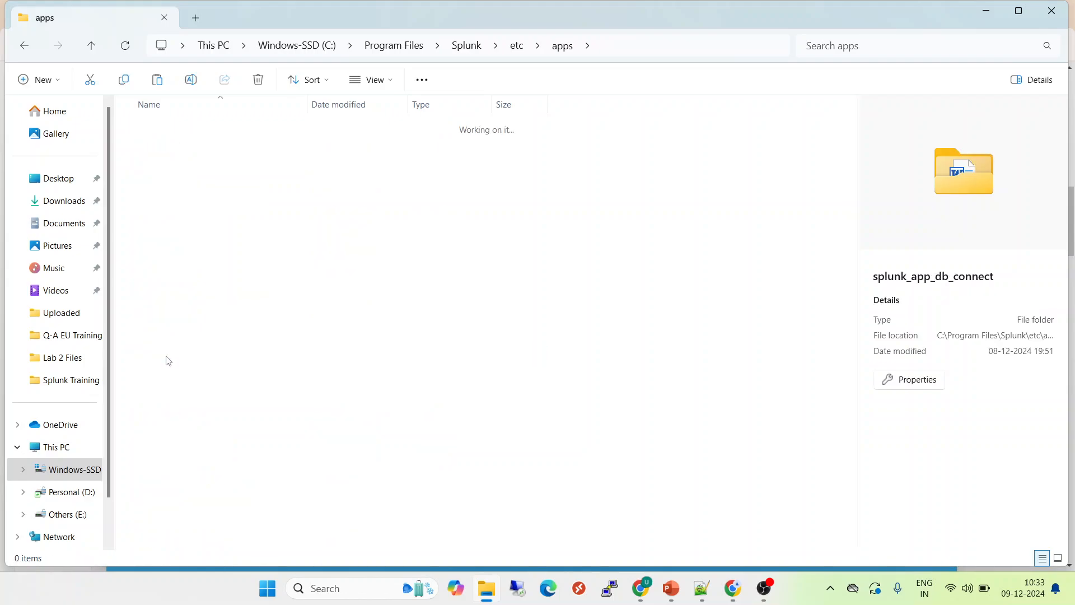
pyautogui.doubleClick(180, 150)
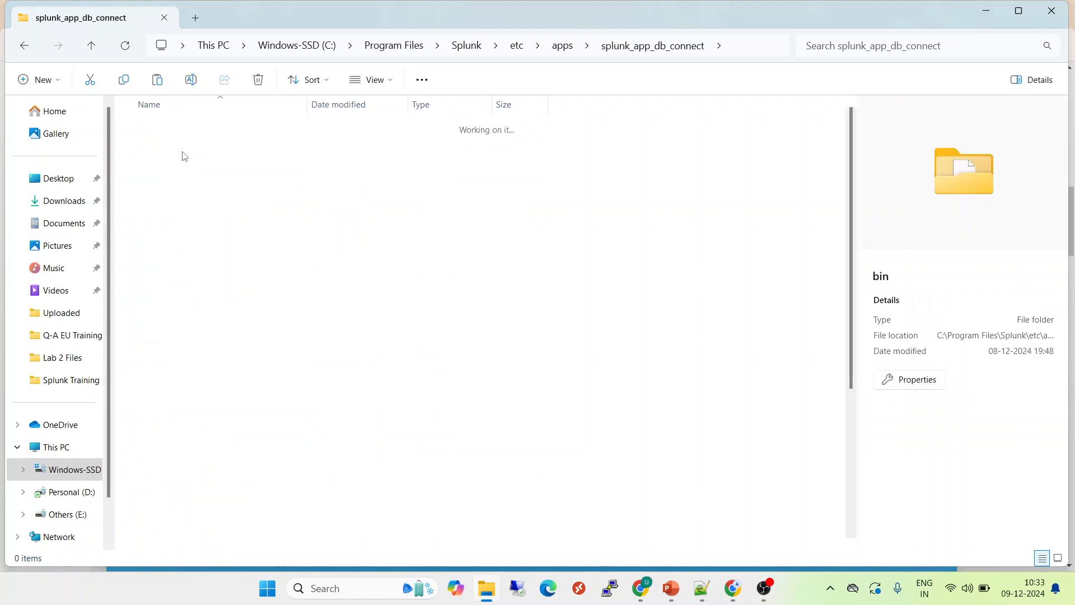
# - Check the contents of the existing openlogic-openjdk-jre-21.0.5+11-windows-x64 folder in bin, and permanently delete that folder
pyautogui.rightClick(677, 289)
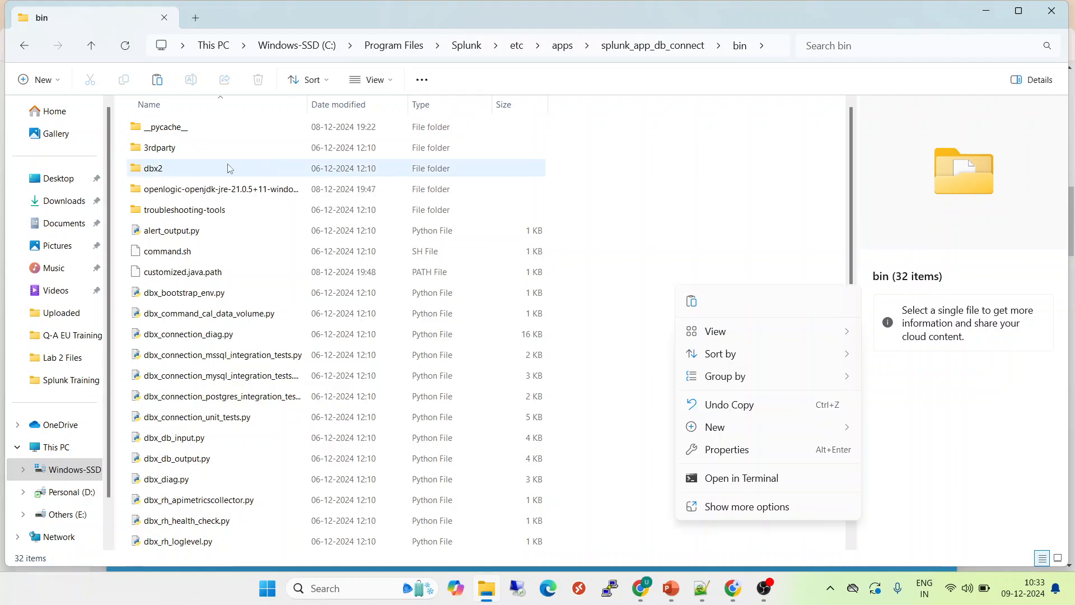
pyautogui.click(211, 190)
pyautogui.doubleClick(212, 190)
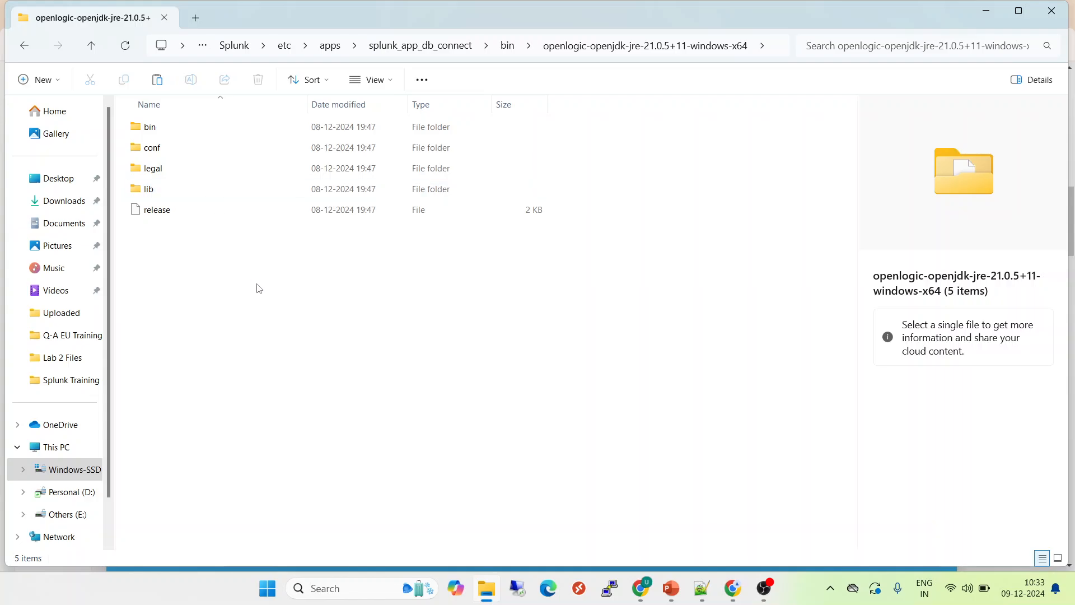
pyautogui.hotkey('alt', 'Left')
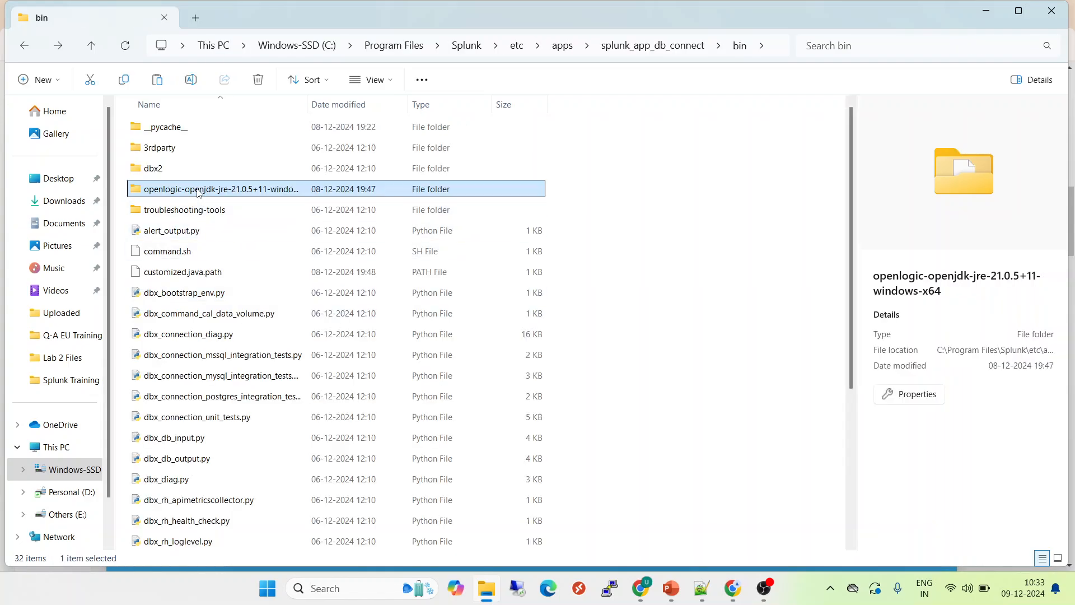
pyautogui.hotkey('shift', 'Delete')
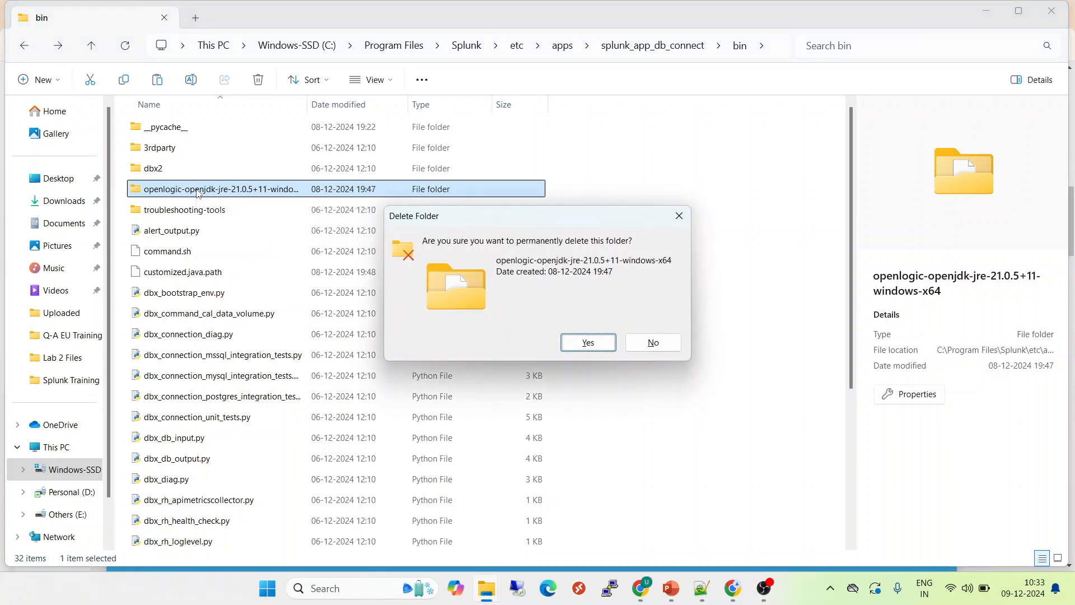
pyautogui.press('Escape')
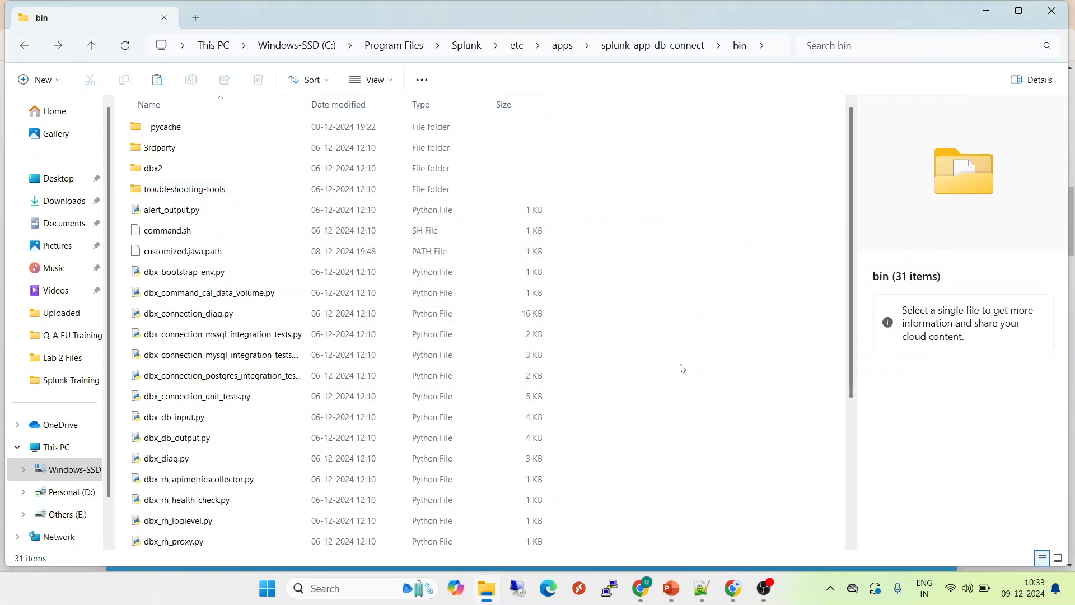
# - Paste the copied openlogic-openjdk-jre-21.0.5+11-windows-x64 folder into DB Connect's bin folder and open it
pyautogui.rightClick(682, 368)
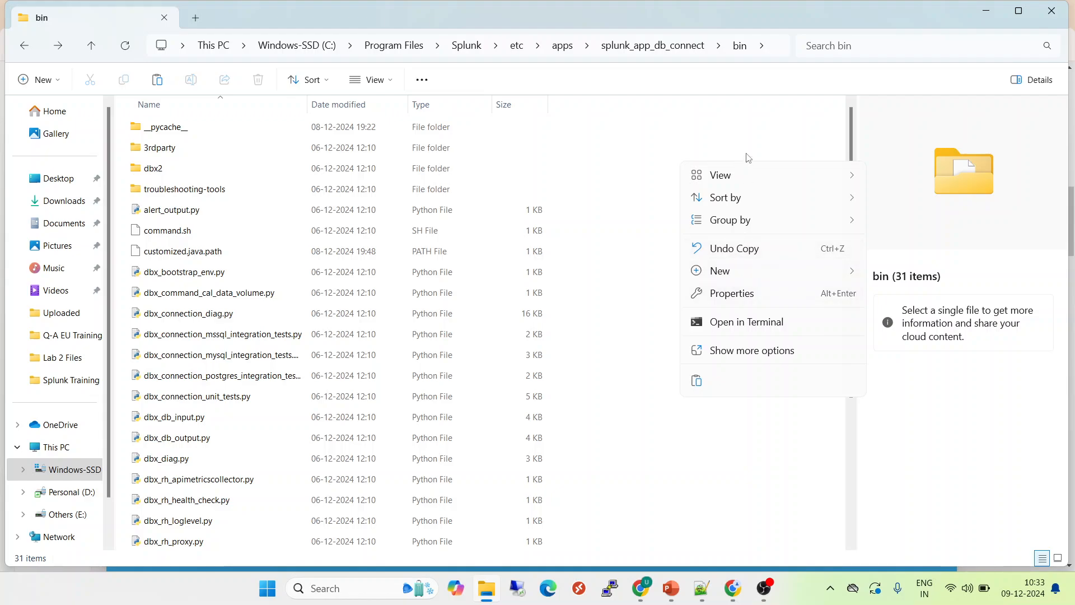
pyautogui.click(698, 383)
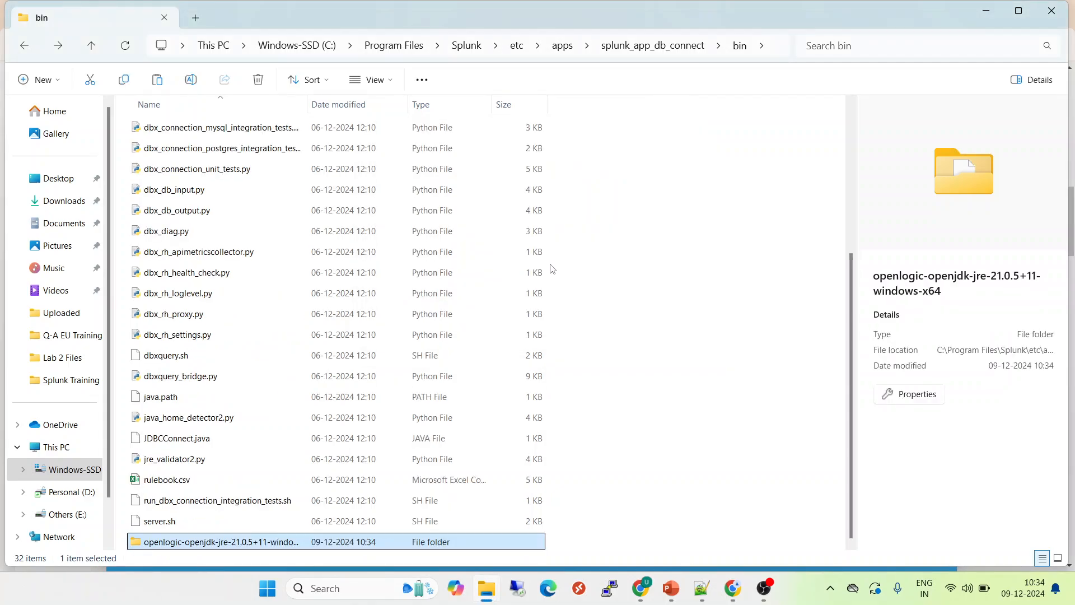
pyautogui.doubleClick(190, 542)
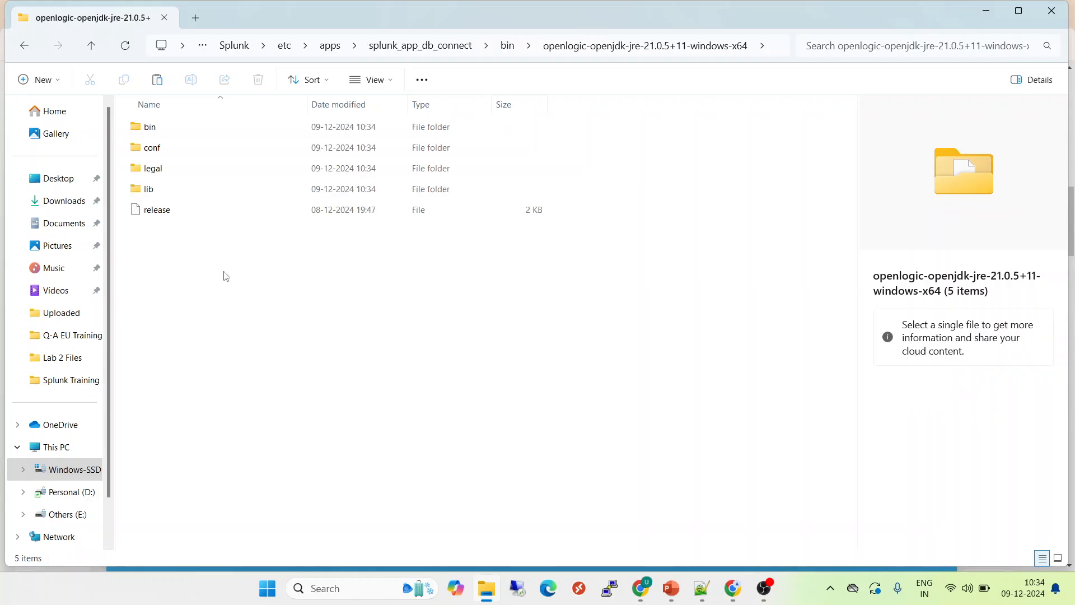
# - Copy the full path of the openlogic-openjdk-jre-21.0.5+11-windows-x64 folder inside DB Connect's bin
pyautogui.click(780, 50)
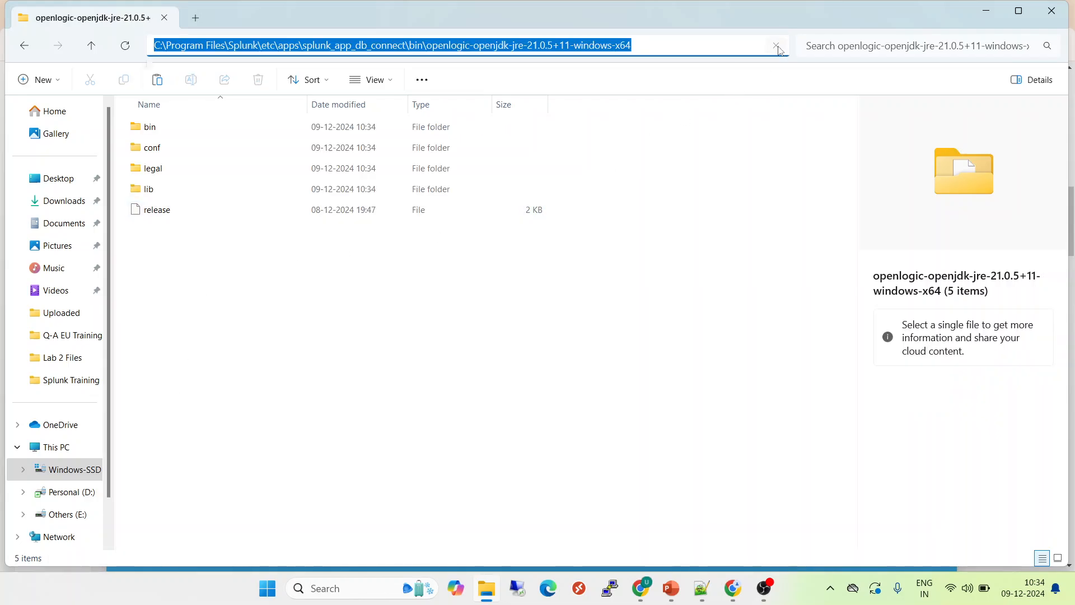
pyautogui.press('BackSpace')
pyautogui.press('Escape')
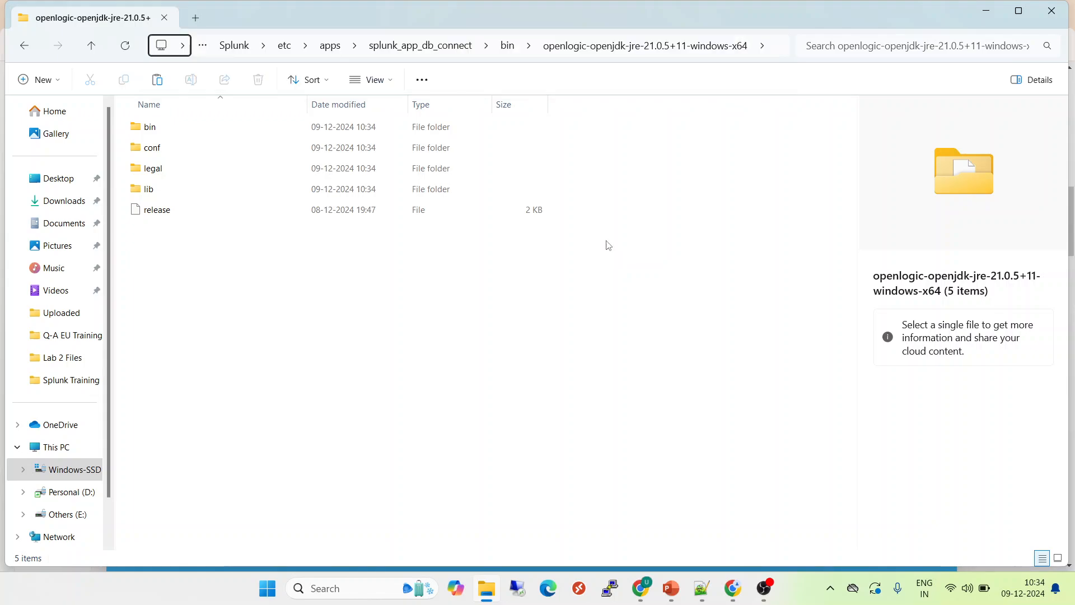
pyautogui.click(772, 45)
pyautogui.click(772, 45)
pyautogui.hotkey('ctrl', 'c')
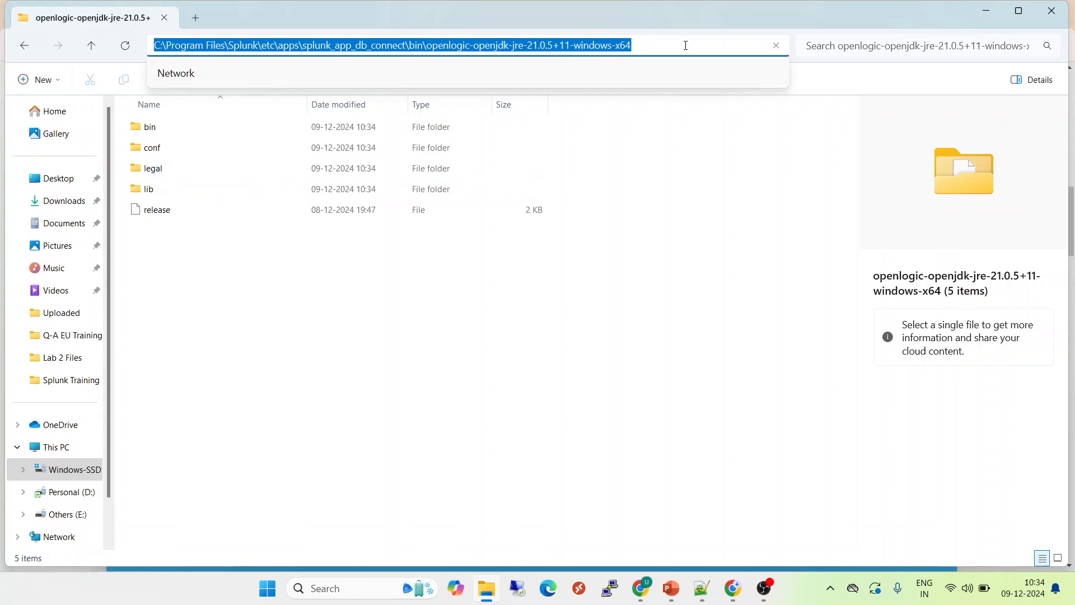
# - In Chrome, set DB Connect's JRE Installation Path to C:\Program Files\Splunk\etc\apps\splunk_app_db_connect\bin\openlogic-openjdk-jre-21.0.5+11-windows-x64, save the settings and dismiss the restart message
pyautogui.click(734, 589)
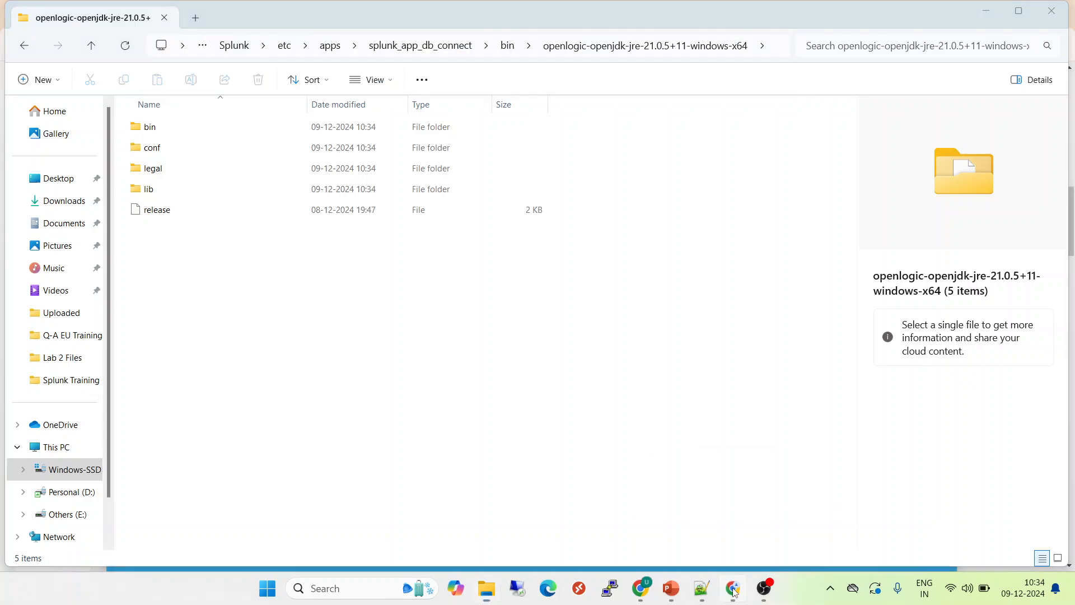
pyautogui.click(216, 271)
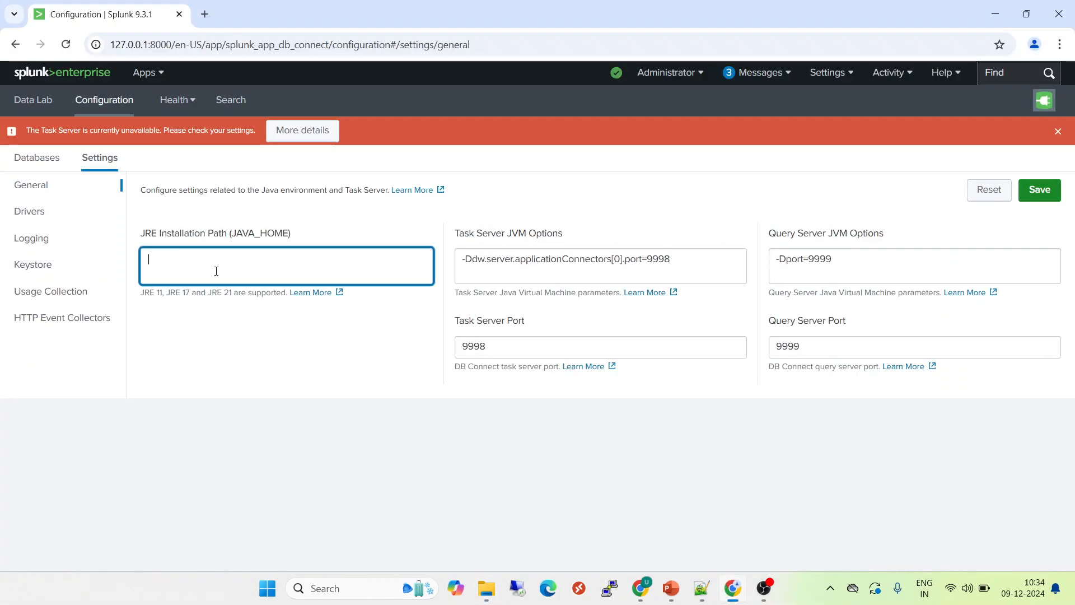
pyautogui.hotkey('ctrl', 'v')
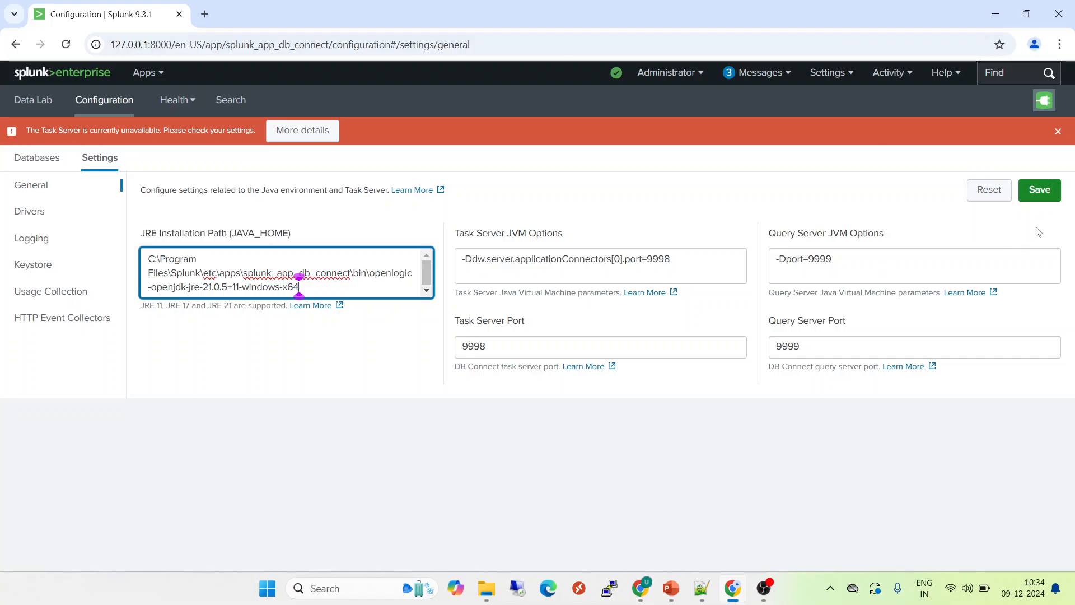
pyautogui.click(1040, 190)
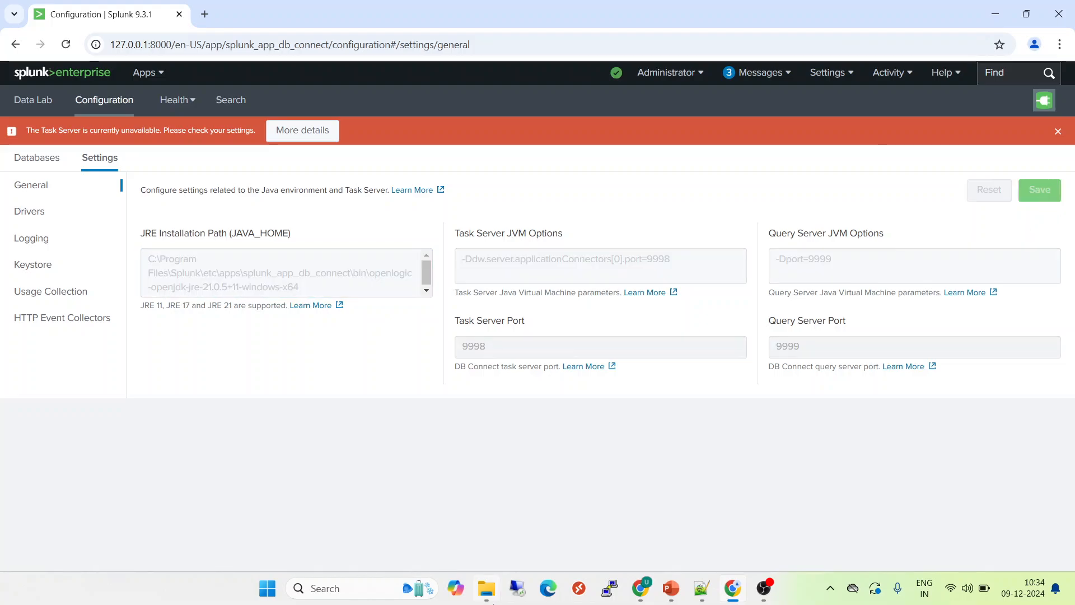
pyautogui.moveTo(486, 593)
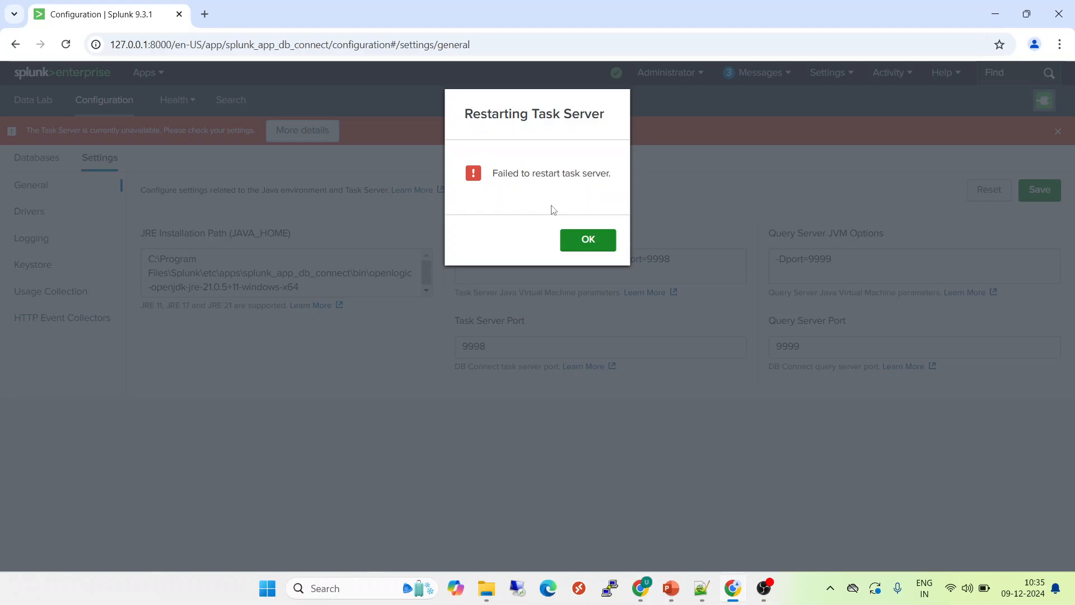
pyautogui.click(588, 241)
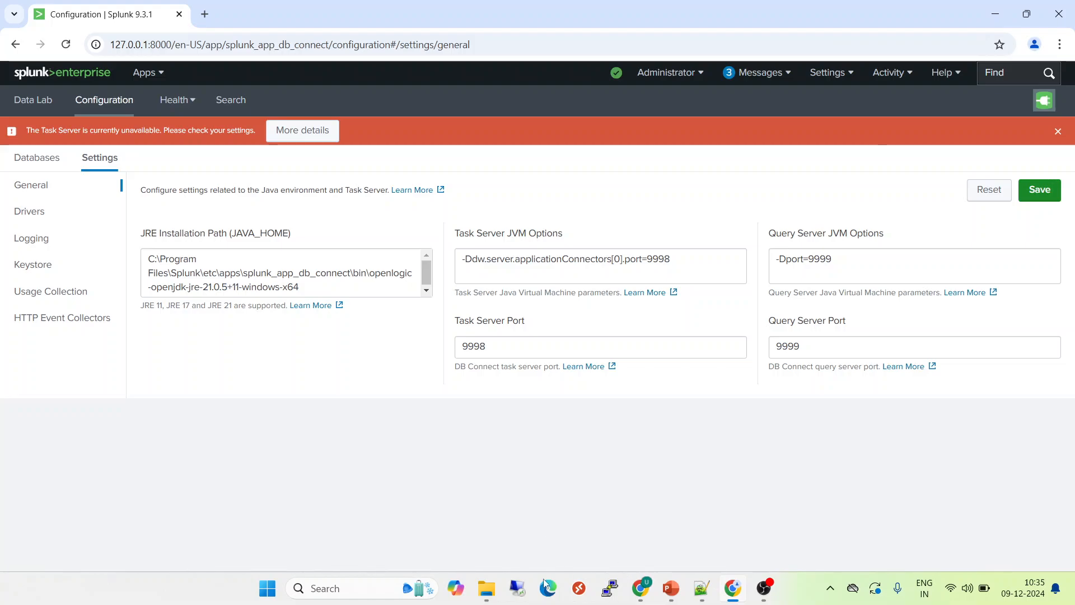
# - Search Windows for the Services console and open it
pyautogui.click(346, 594)
pyautogui.write('ser')
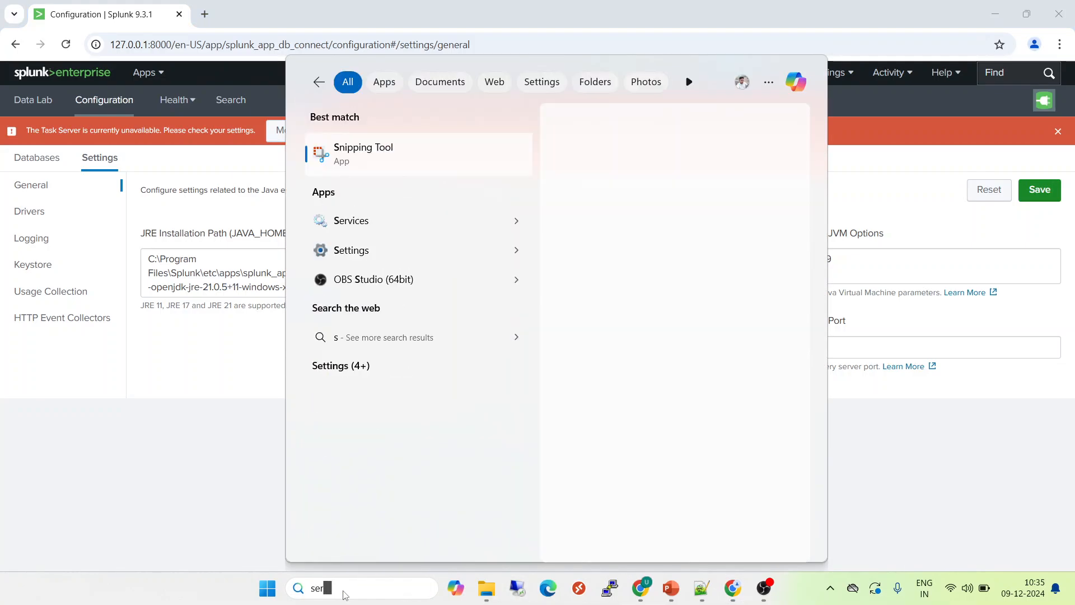
pyautogui.write('ice')
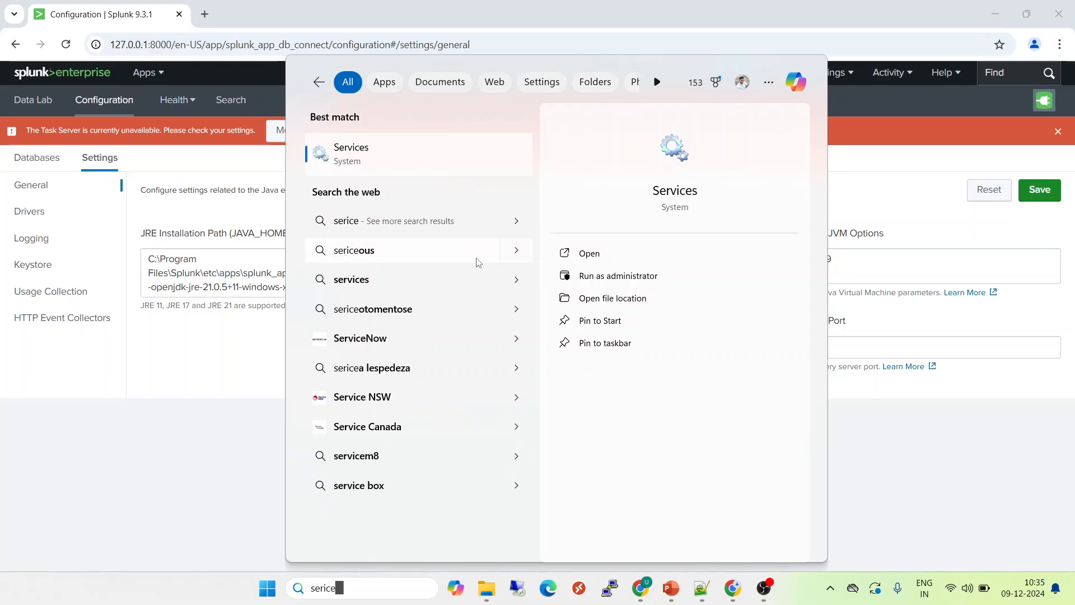
pyautogui.click(394, 166)
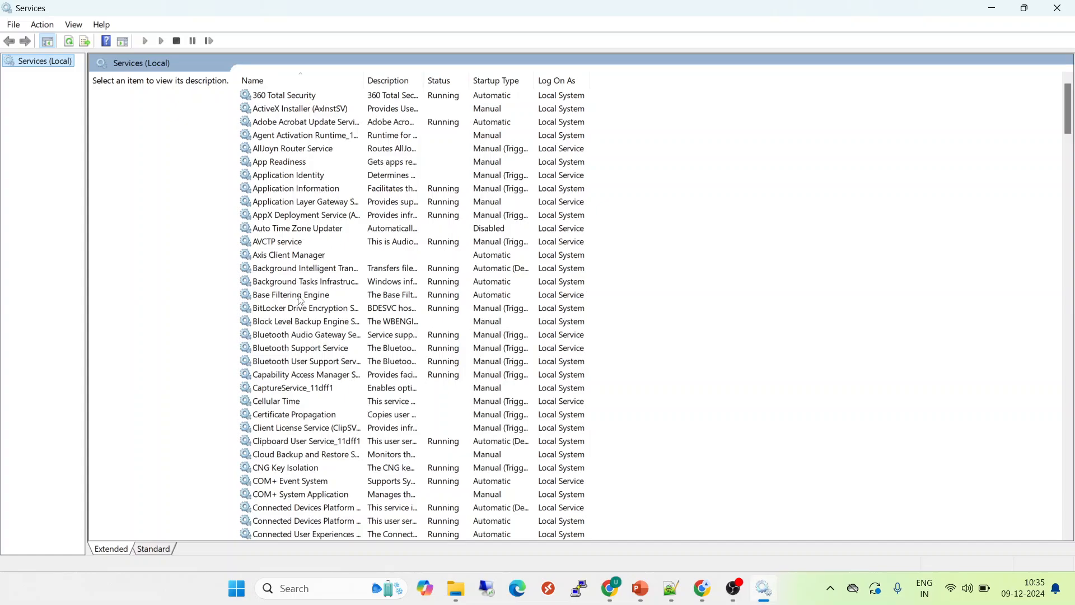
# - Locate the Splunkd Service in the list of local services and stop it
pyautogui.click(300, 297)
pyautogui.press('s')
pyautogui.press('Down')
pyautogui.press('Down')
pyautogui.press('Down')
pyautogui.press('Down')
pyautogui.press('Down')
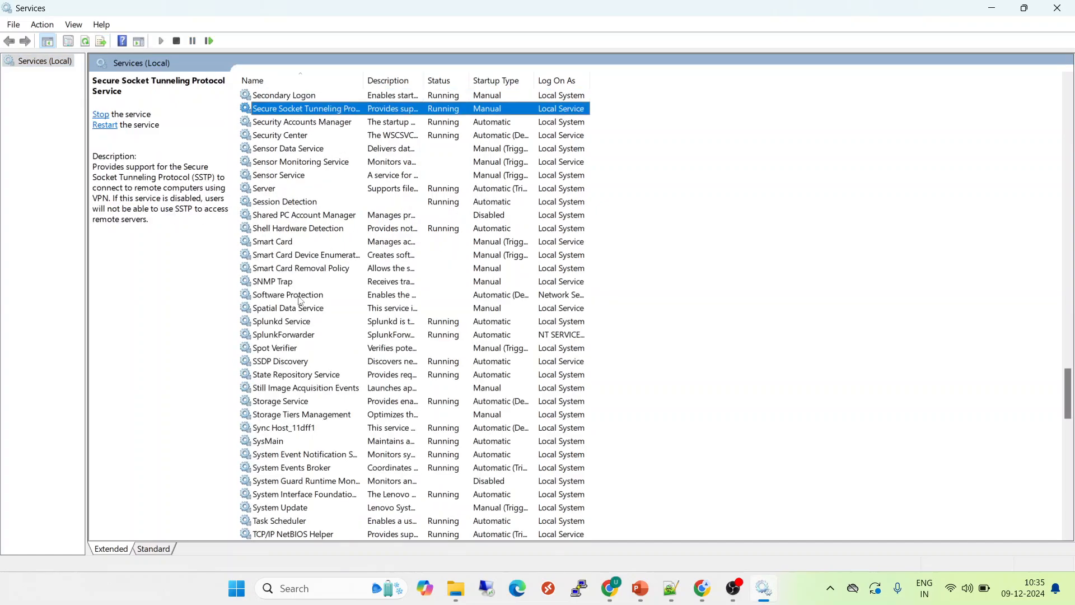
pyautogui.press('Down')
pyautogui.press('Down')
pyautogui.press('Down')
pyautogui.press('Down')
pyautogui.press('Down')
pyautogui.press('Down')
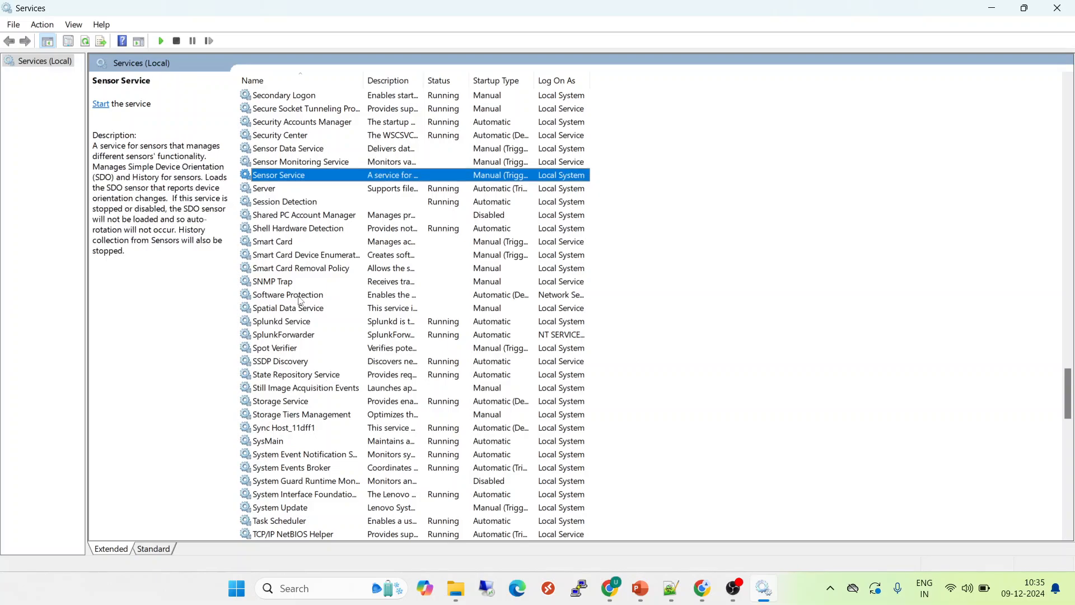
pyautogui.press('Down')
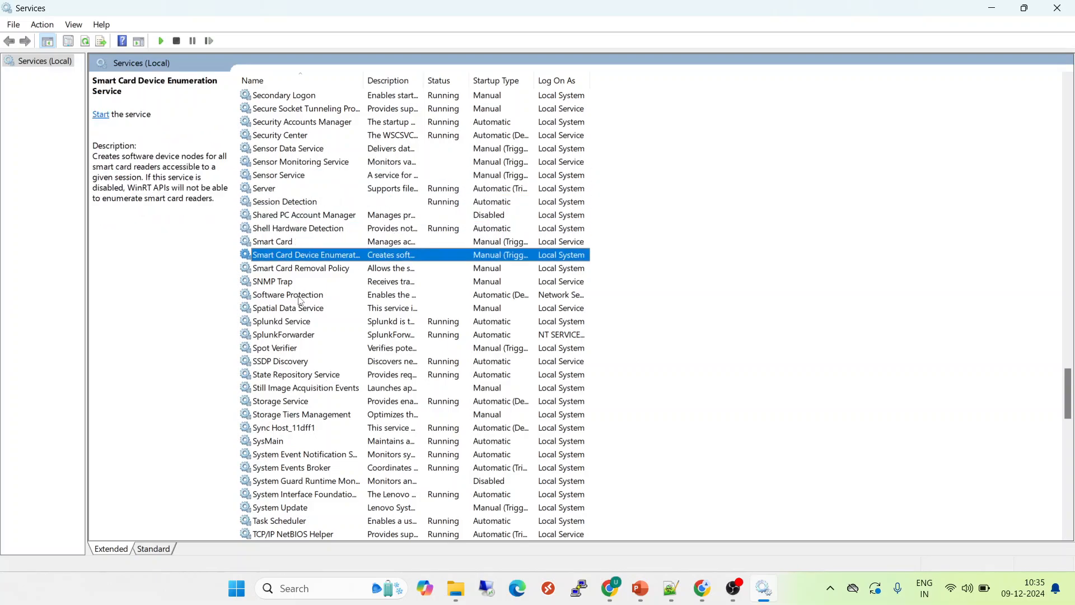
pyautogui.click(306, 324)
pyautogui.rightClick(306, 326)
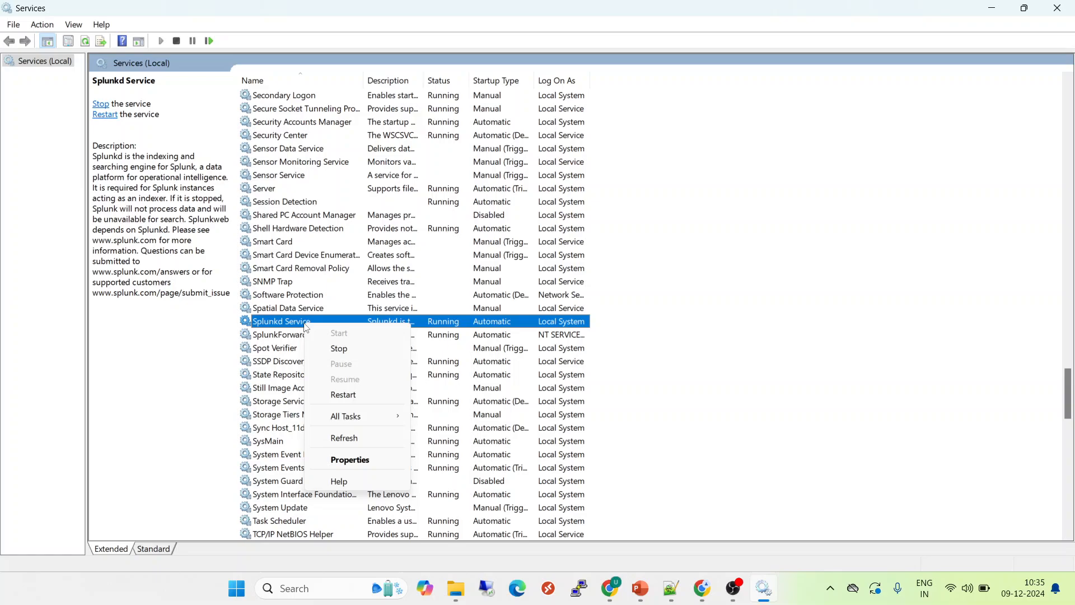
pyautogui.click(342, 350)
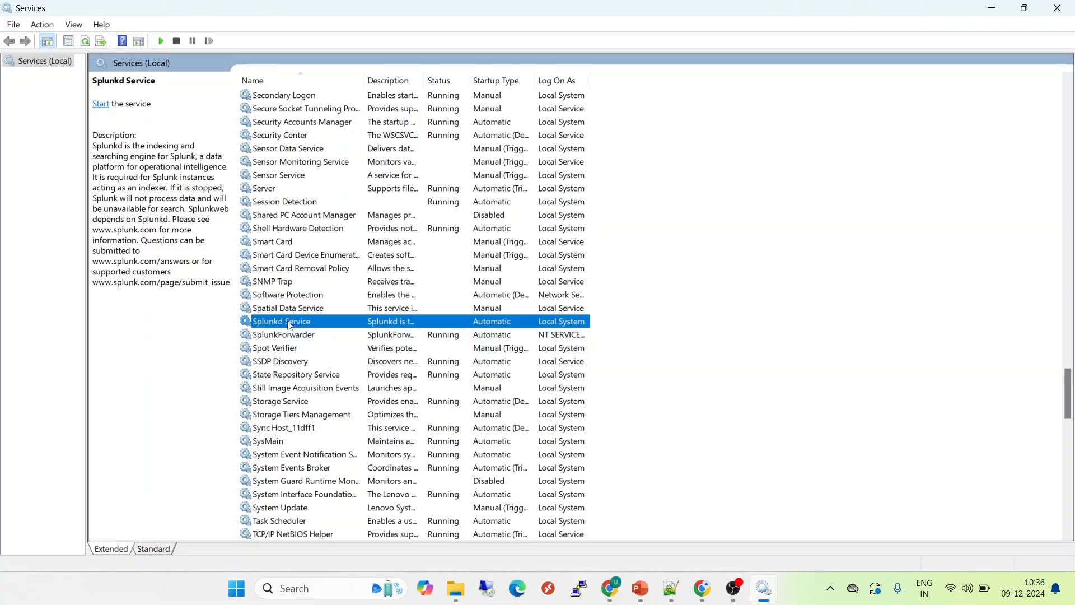
# - Start the Splunkd Service and switch back to the DB Connect configuration page in Chrome
pyautogui.rightClick(290, 326)
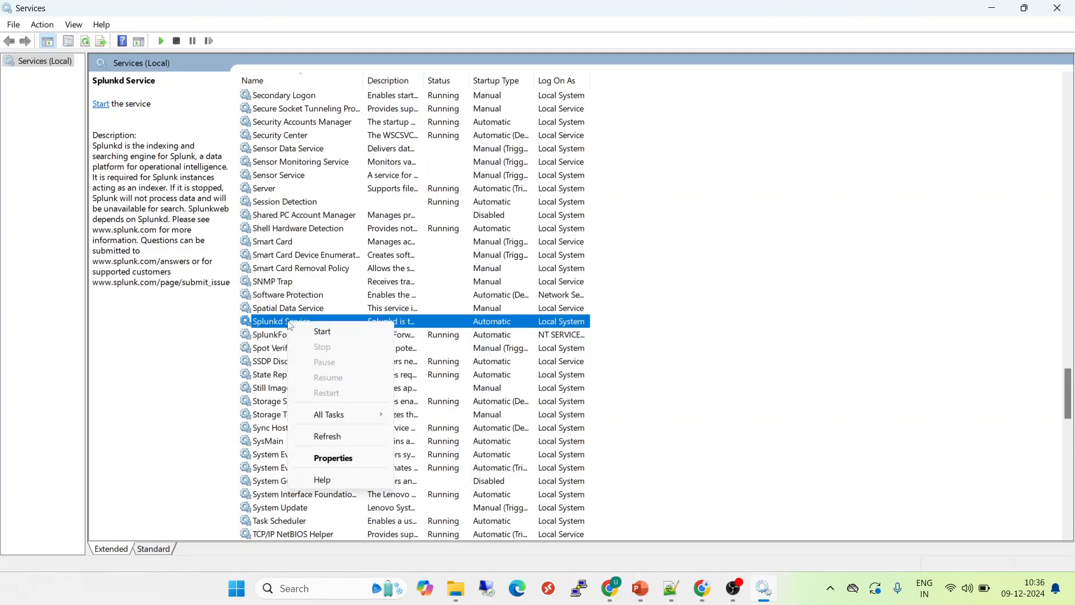
pyautogui.click(322, 332)
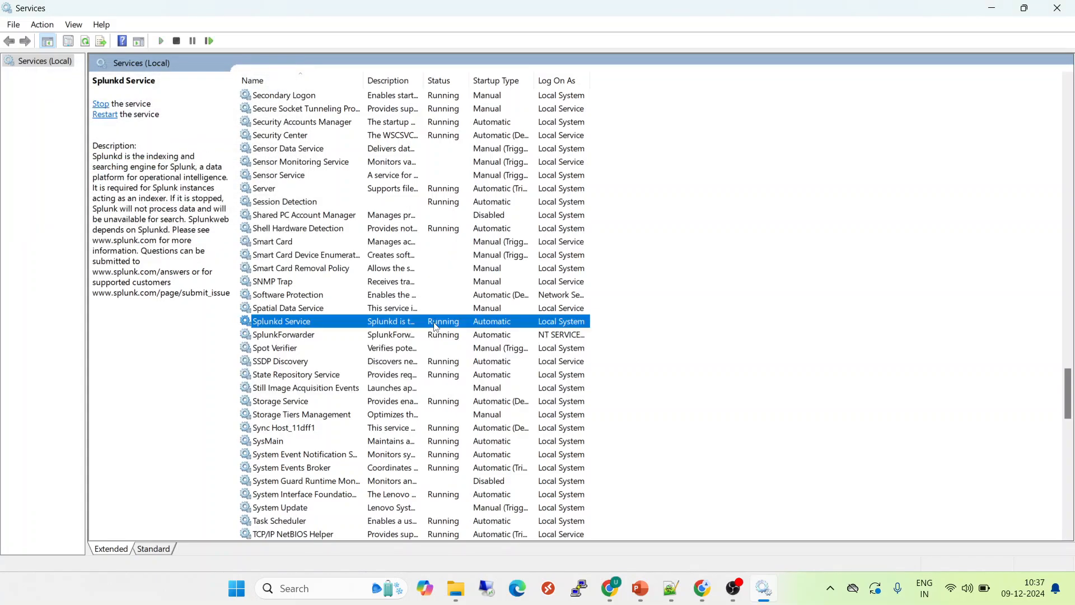
pyautogui.click(703, 591)
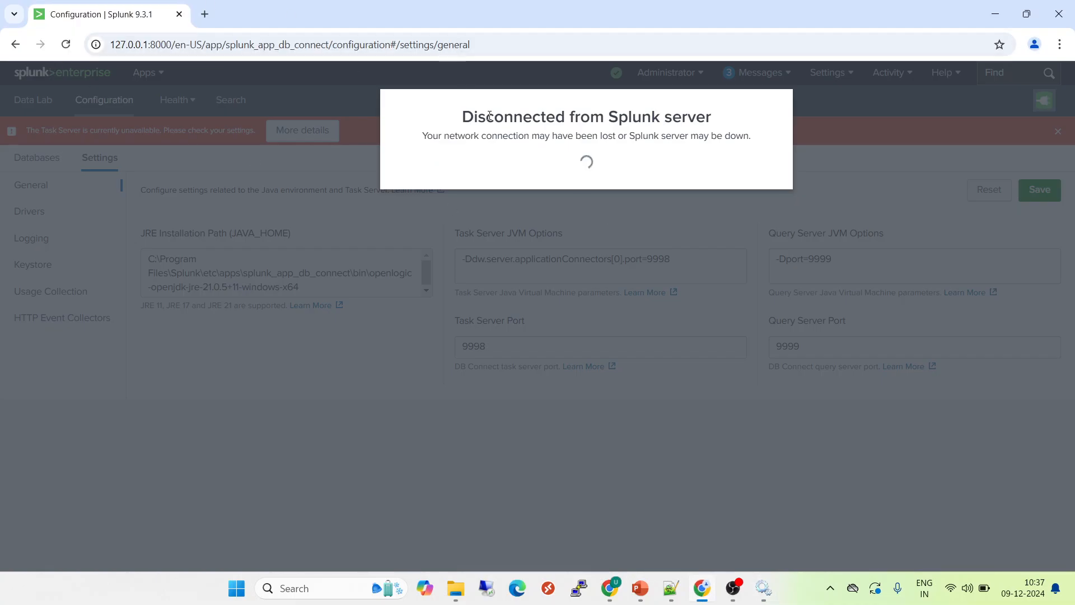
# - Reload the DB Connect configuration page until the Splunk login page loads
pyautogui.moveTo(473, 116); pyautogui.dragTo(569, 116)
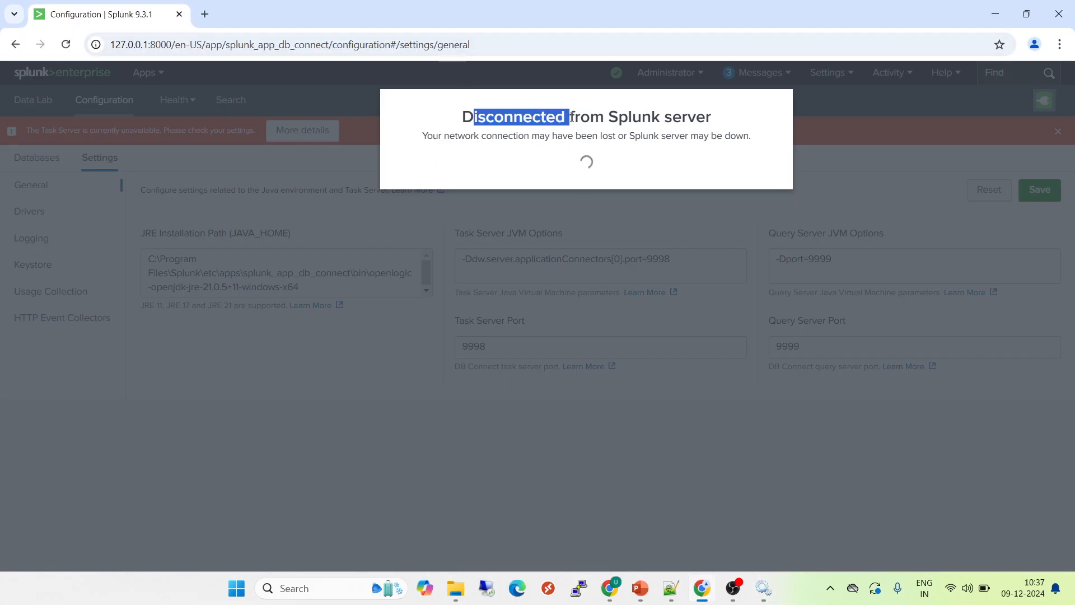
pyautogui.click(513, 152)
pyautogui.moveTo(426, 136); pyautogui.dragTo(711, 127)
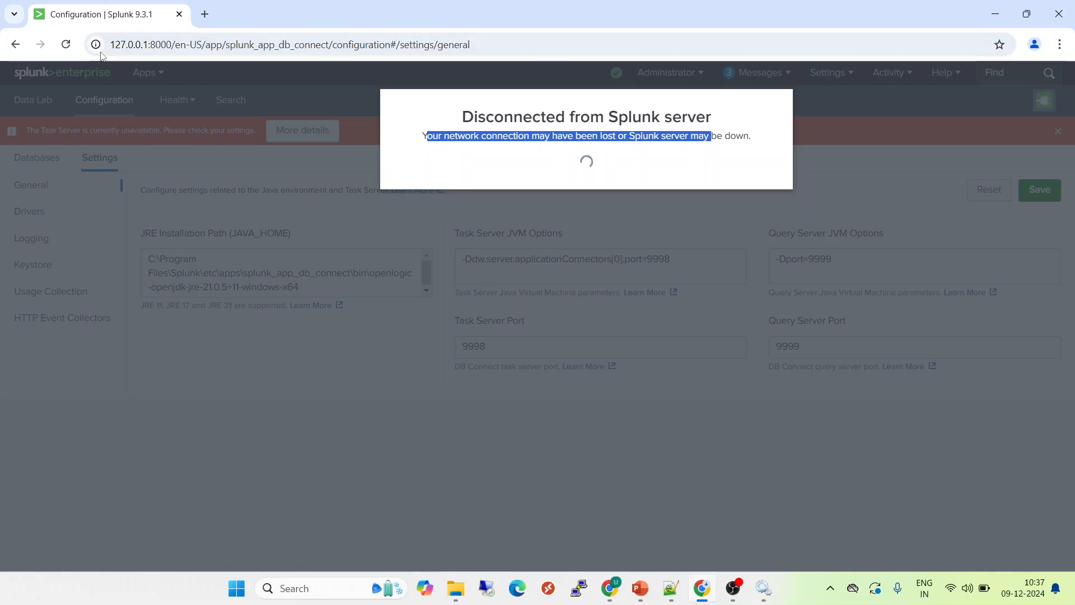
pyautogui.click(67, 46)
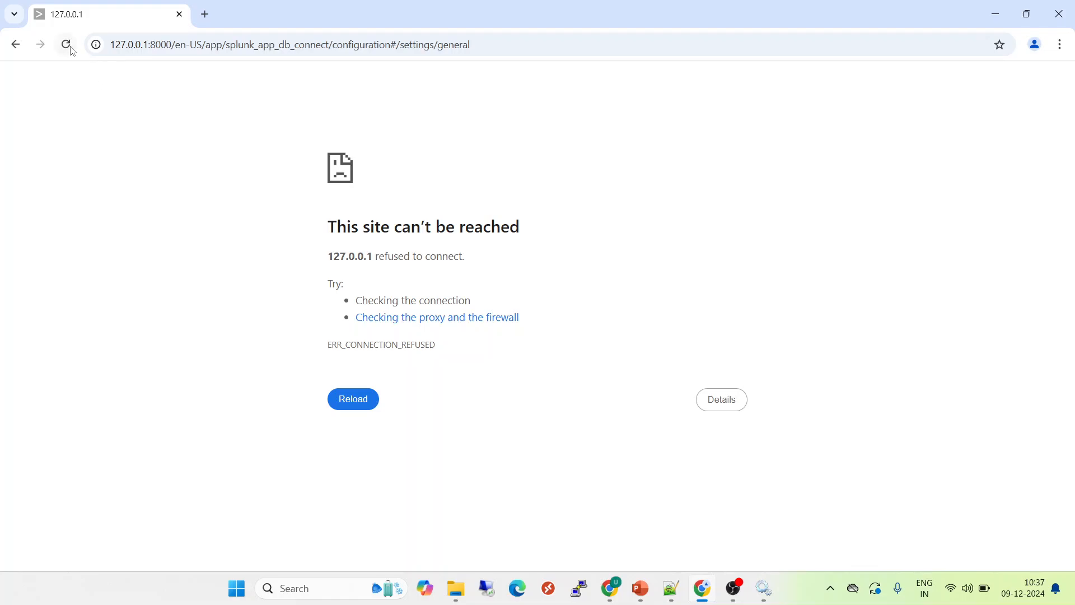
pyautogui.click(69, 45)
pyautogui.click(69, 43)
pyautogui.click(71, 47)
pyautogui.click(69, 48)
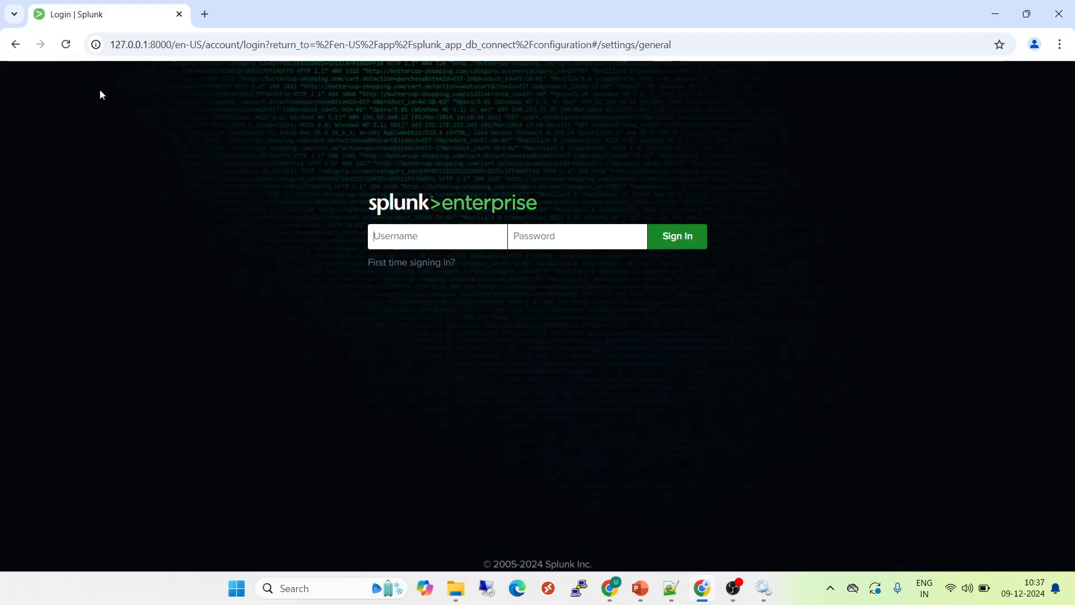
# - Sign in to Splunk Enterprise as admin with the account password
pyautogui.write('adm')
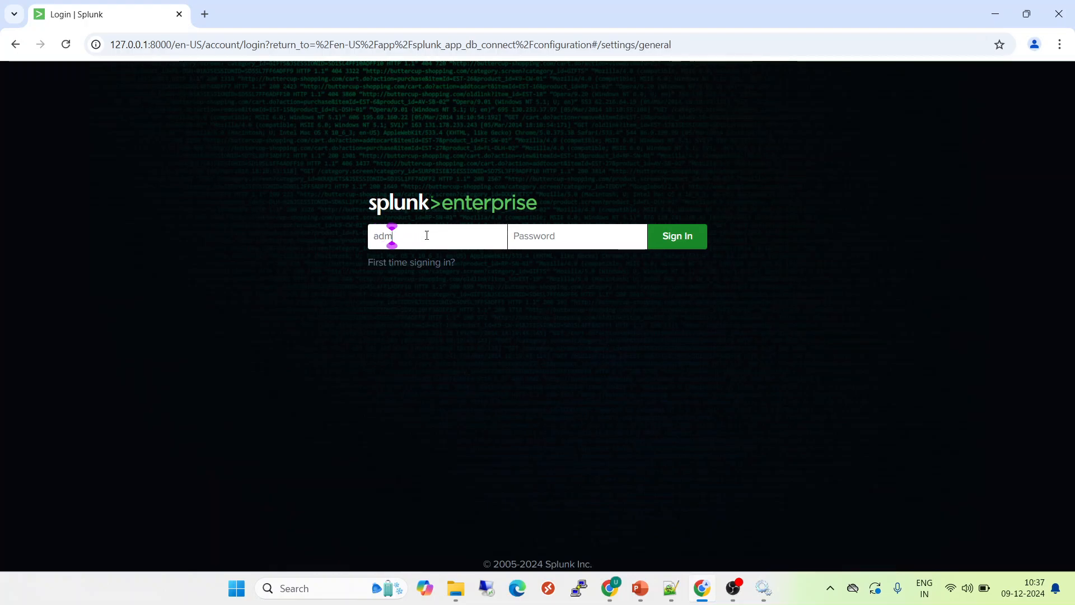
pyautogui.write('in')
pyautogui.press('Tab')
pyautogui.write('****')
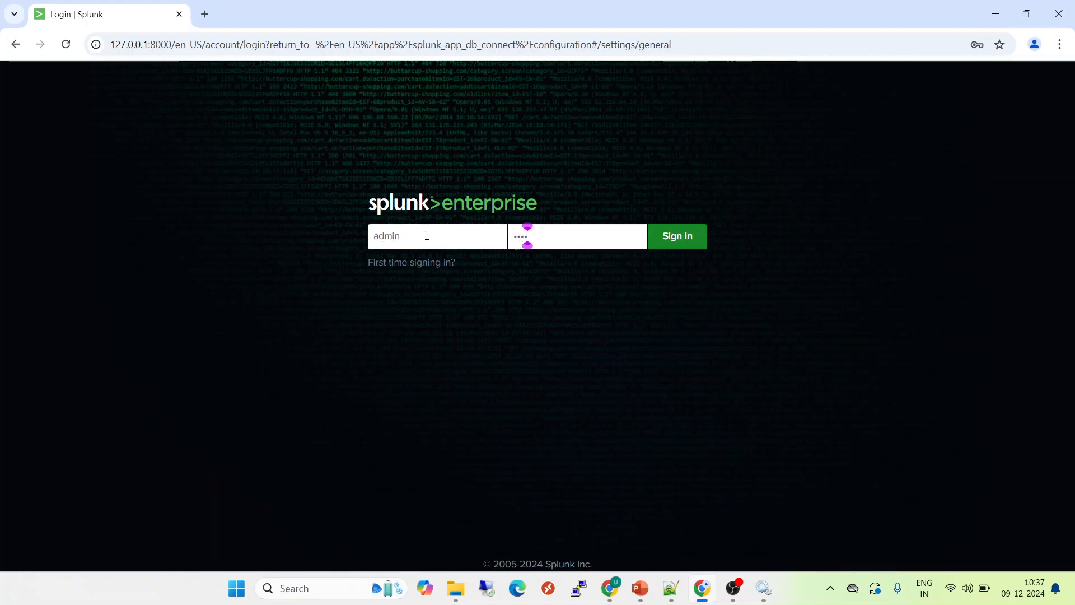
pyautogui.write('****')
pyautogui.press('Return')
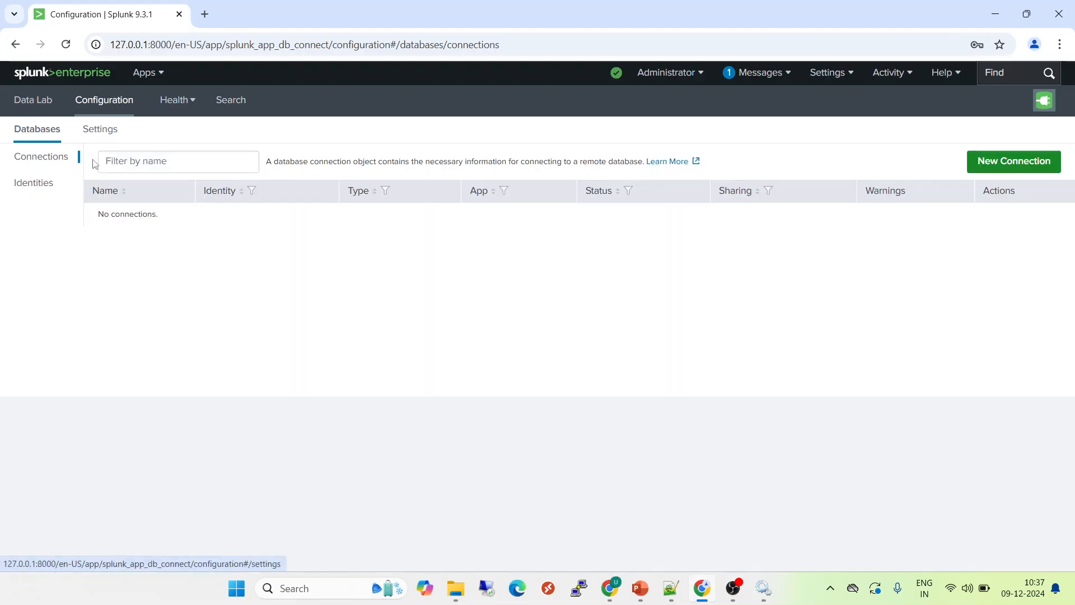
# - Check DB Connect's General settings and examine which JDBC drivers are installed
pyautogui.click(114, 110)
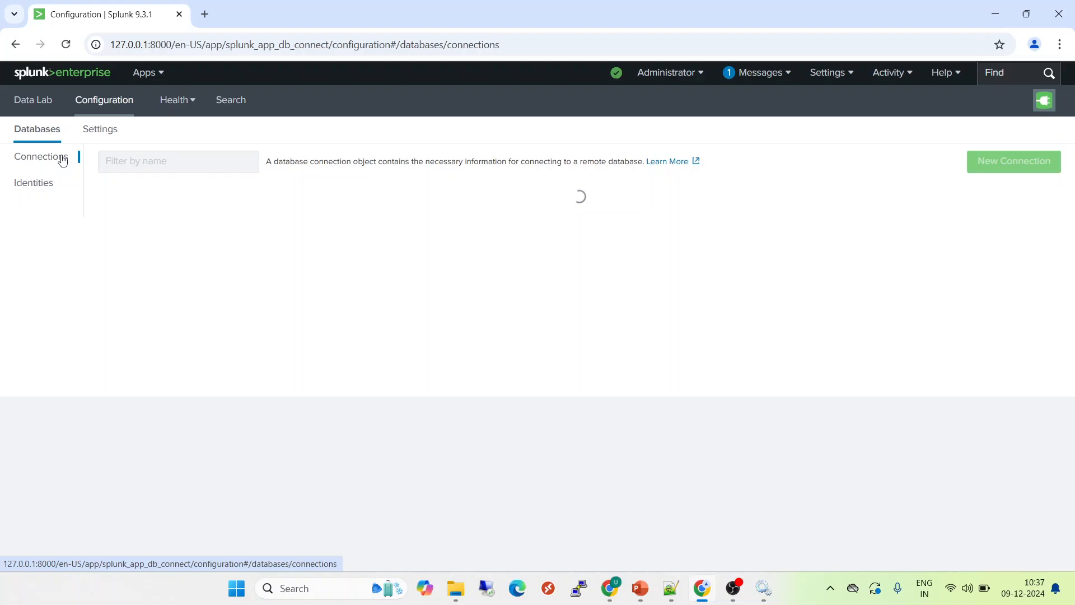
pyautogui.click(97, 133)
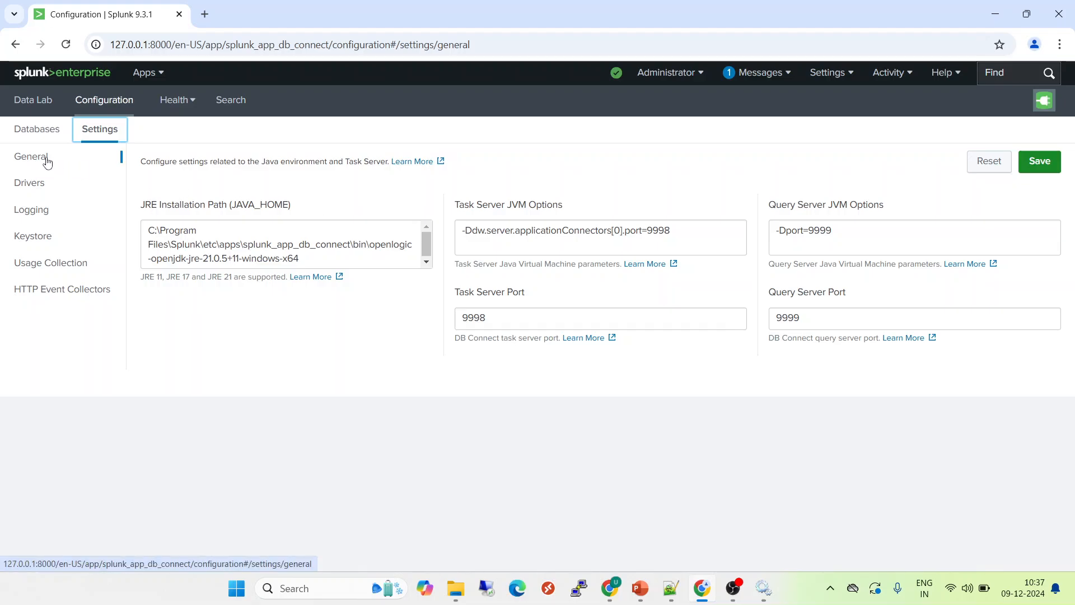
pyautogui.click(40, 187)
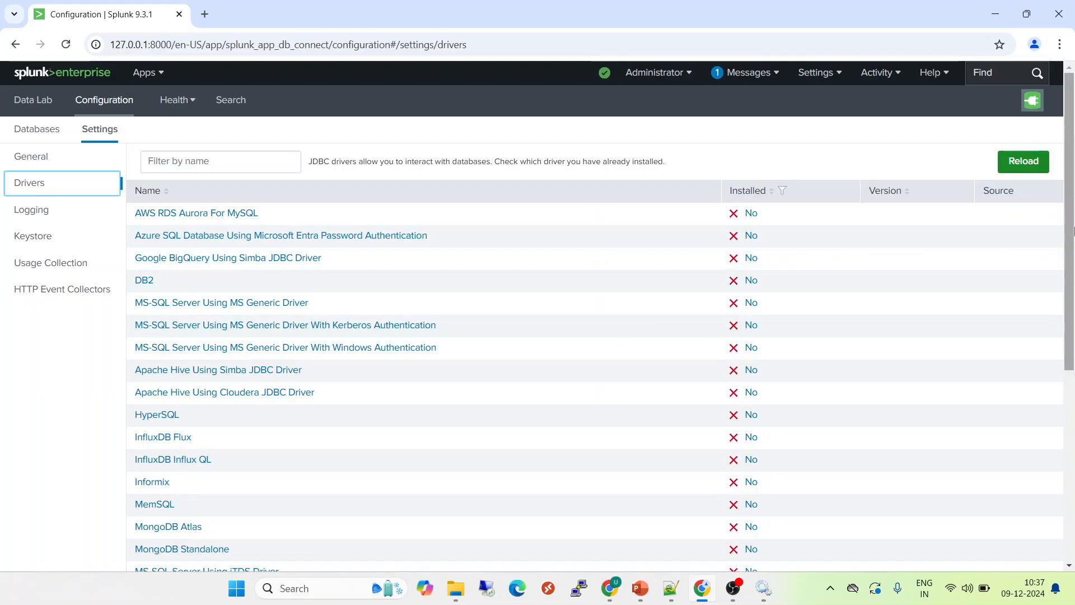
pyautogui.moveTo(1072, 237)
pyautogui.mouseDown()
pyautogui.moveTo(1051, 353)
pyautogui.moveTo(1057, 460)
pyautogui.moveTo(1070, 229)
pyautogui.moveTo(1070, 456)
pyautogui.moveTo(1071, 227)
pyautogui.mouseUp()
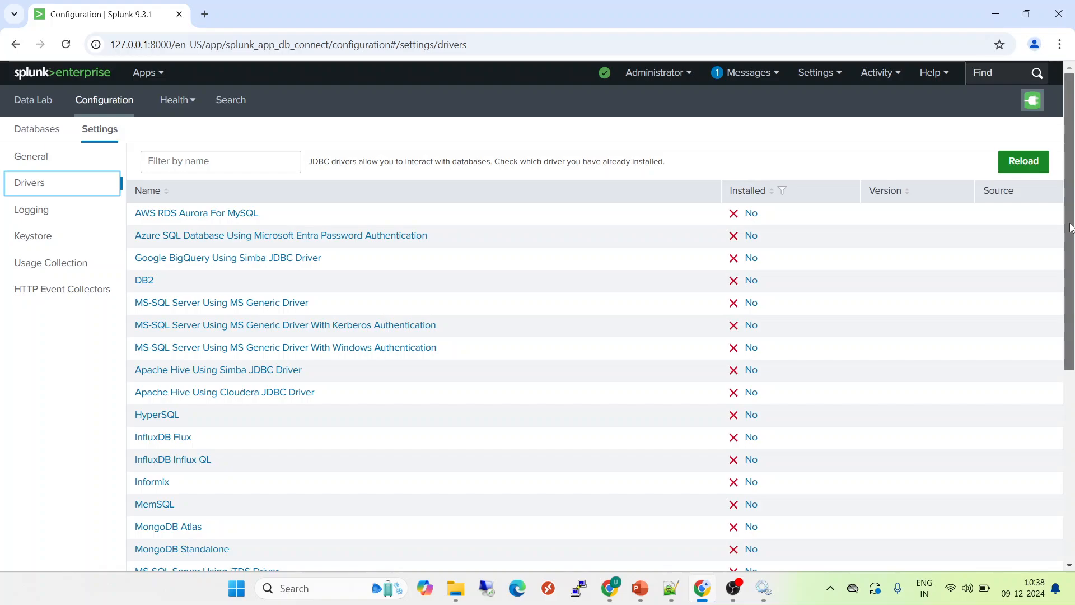
pyautogui.moveTo(1071, 226); pyautogui.dragTo(1070, 188)
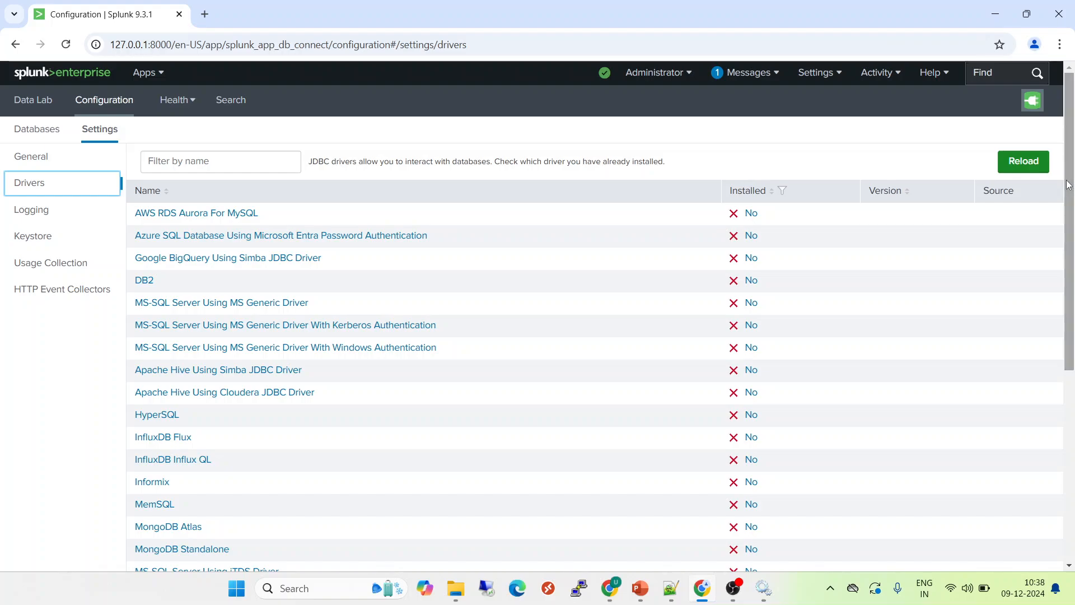
# - View the Keystore settings and the Data Lab inputs, and return to the database connections in Configuration
pyautogui.click(44, 237)
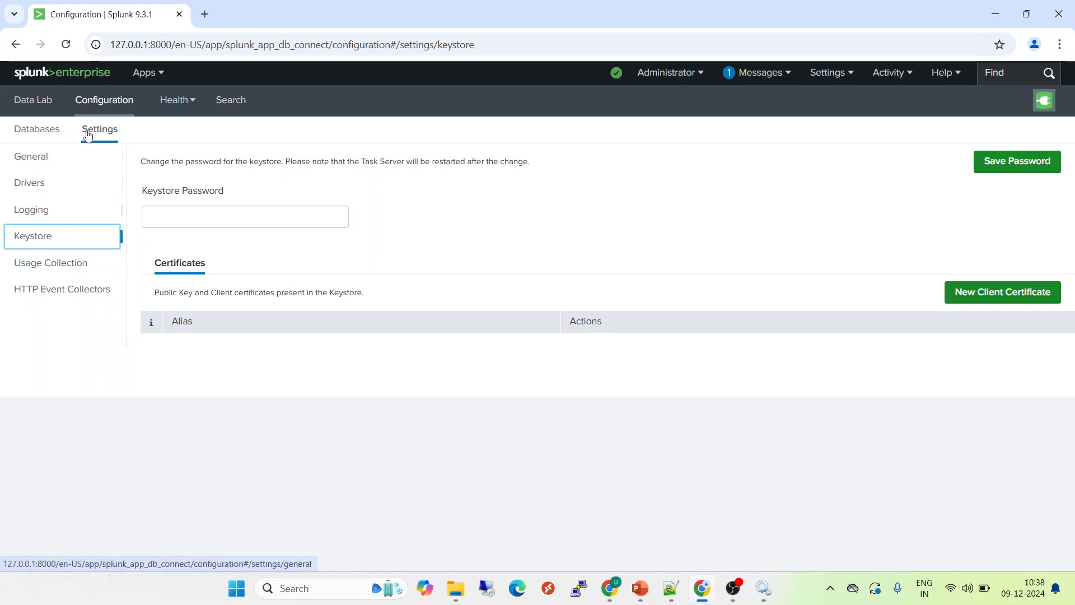
pyautogui.click(47, 105)
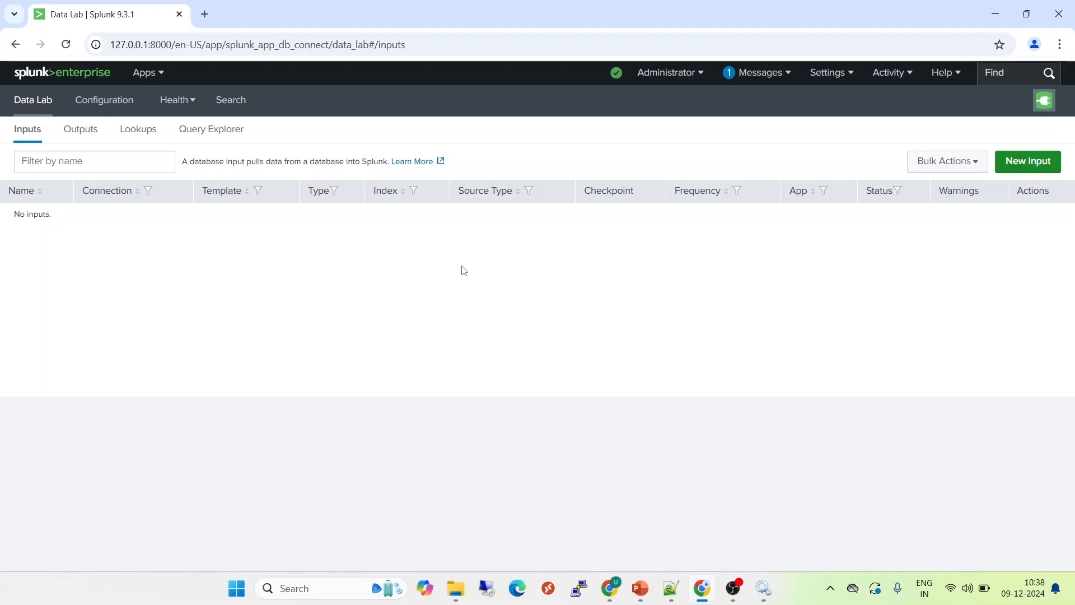
pyautogui.click(124, 111)
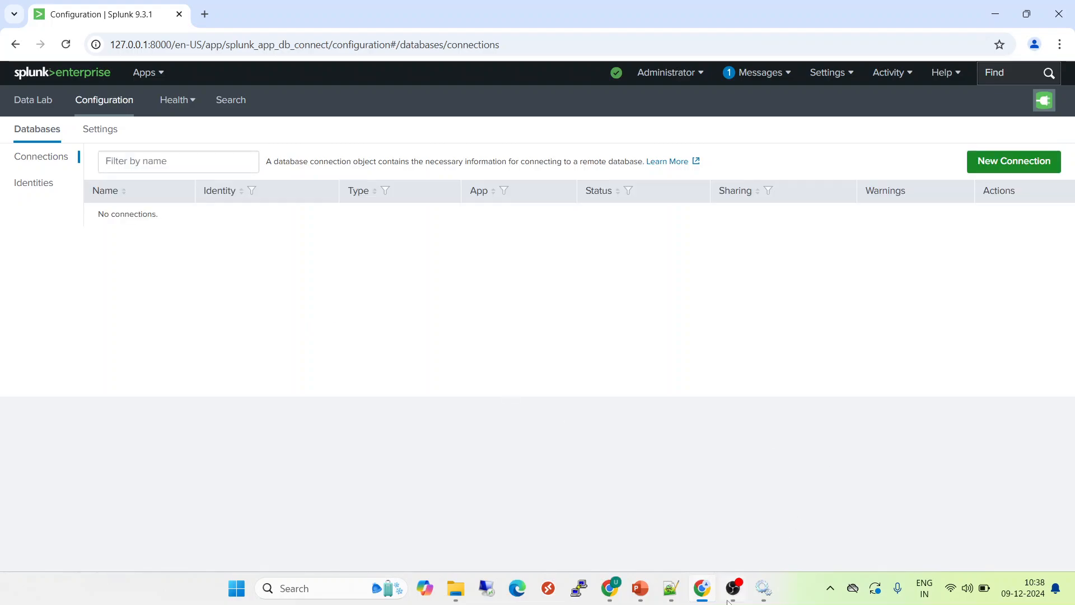
pyautogui.moveTo(640, 588)
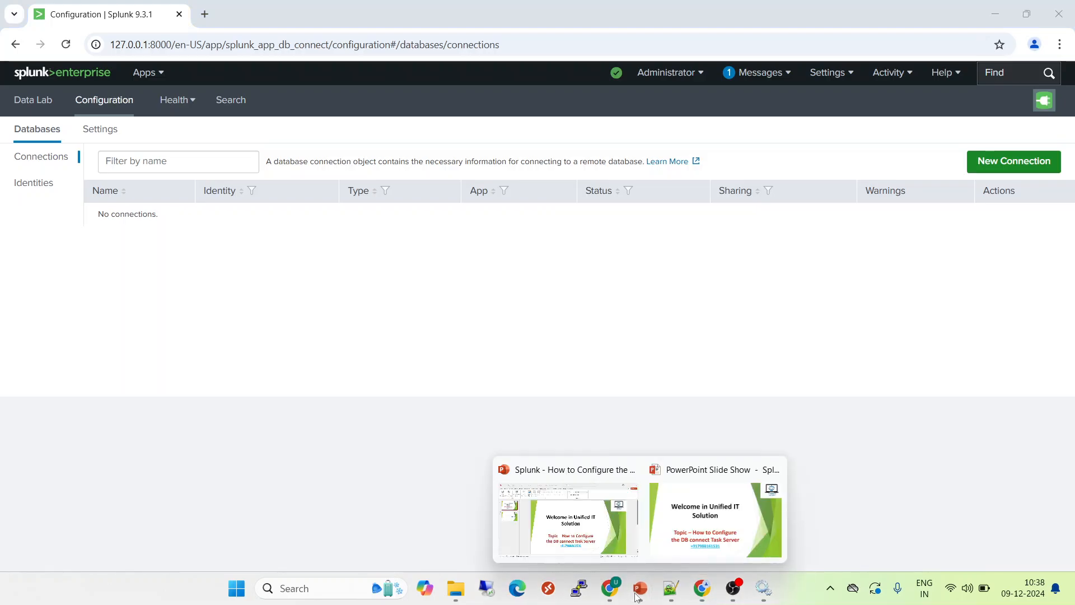